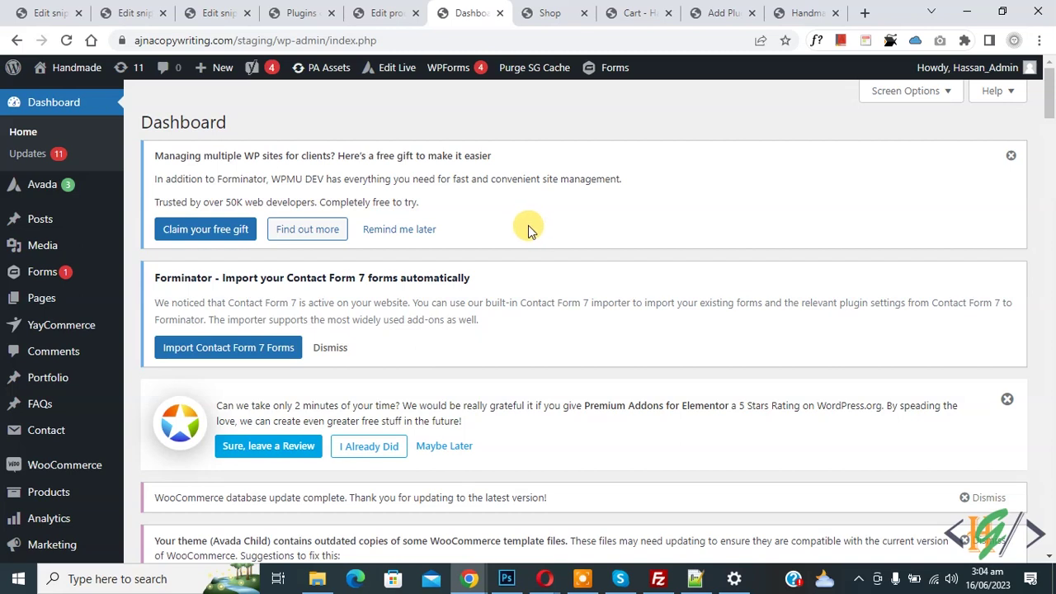
- Search the plugin directory for 'Woo Custom Stock Status' under Plugins > Add New
scroll(466, 163, down, 3)
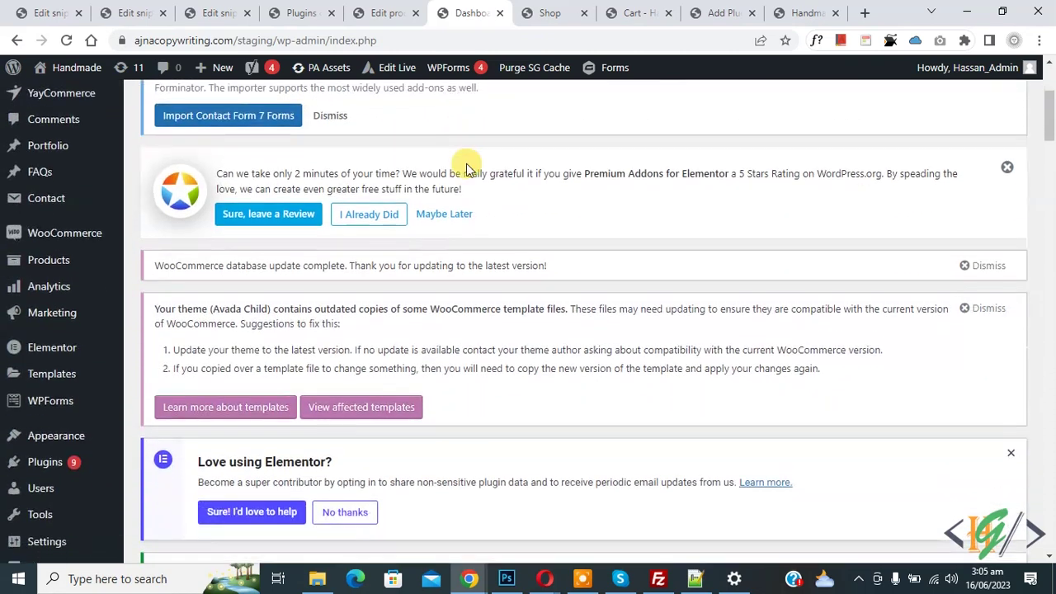
mouse_move(45, 462)
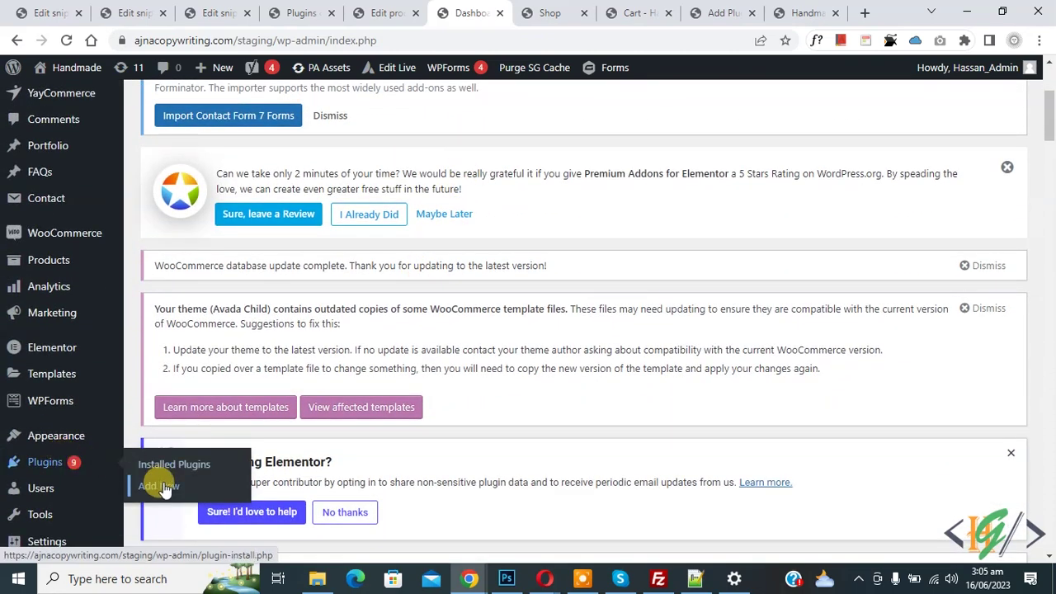
click(163, 487)
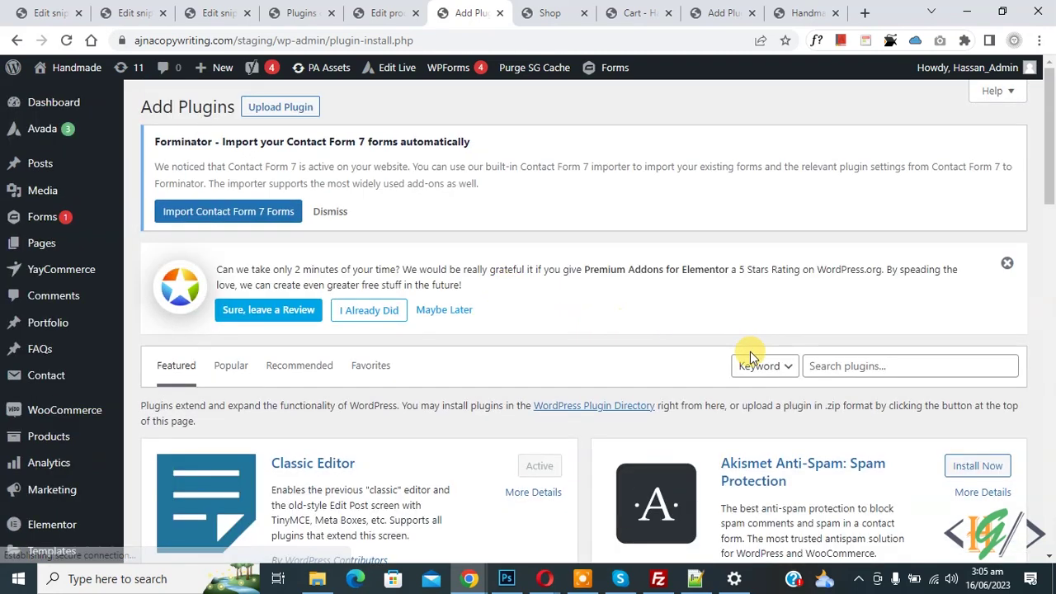
click(851, 366)
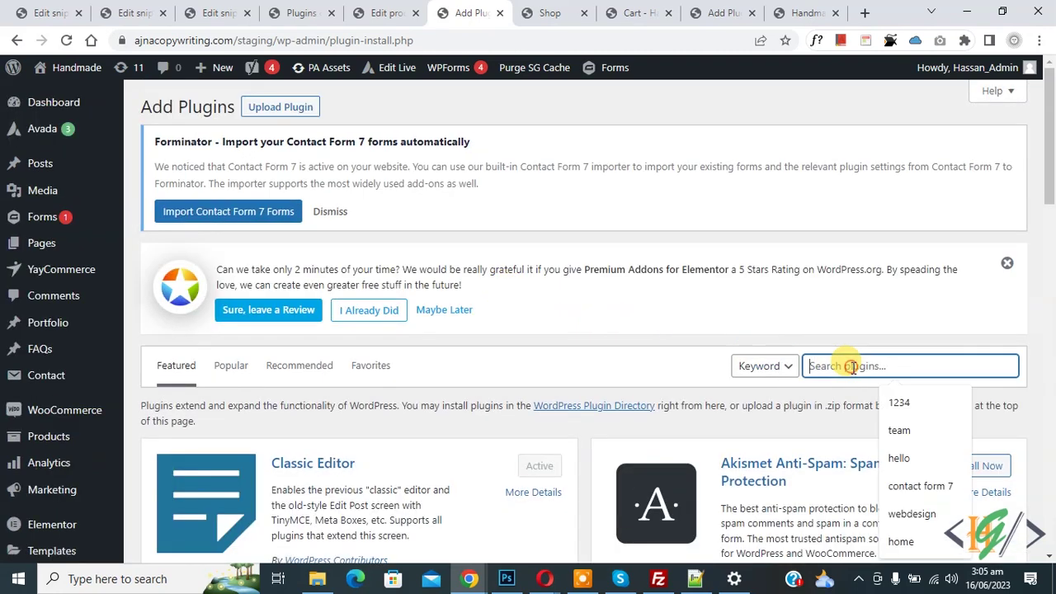
text(Woo Custom Stock Status)
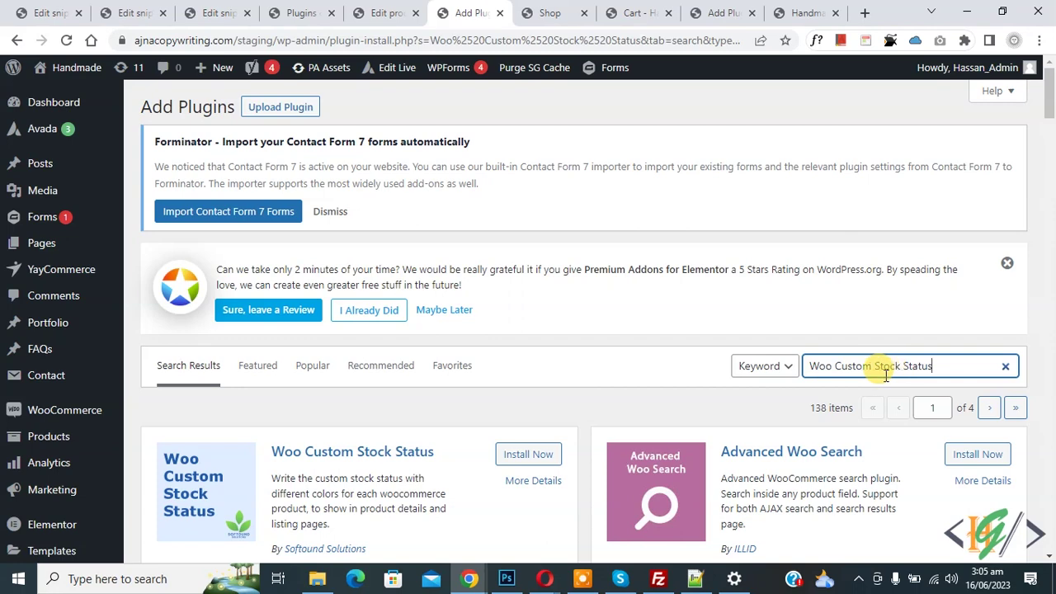
- Install and activate the Woo Custom Stock Status plugin
scroll(330, 438, down, 2)
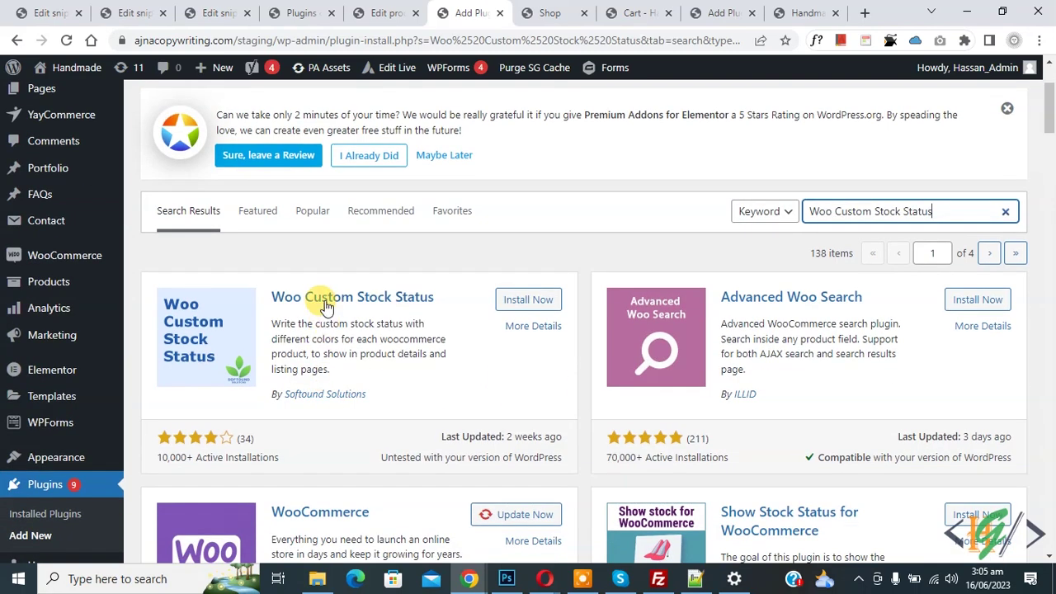
click(528, 304)
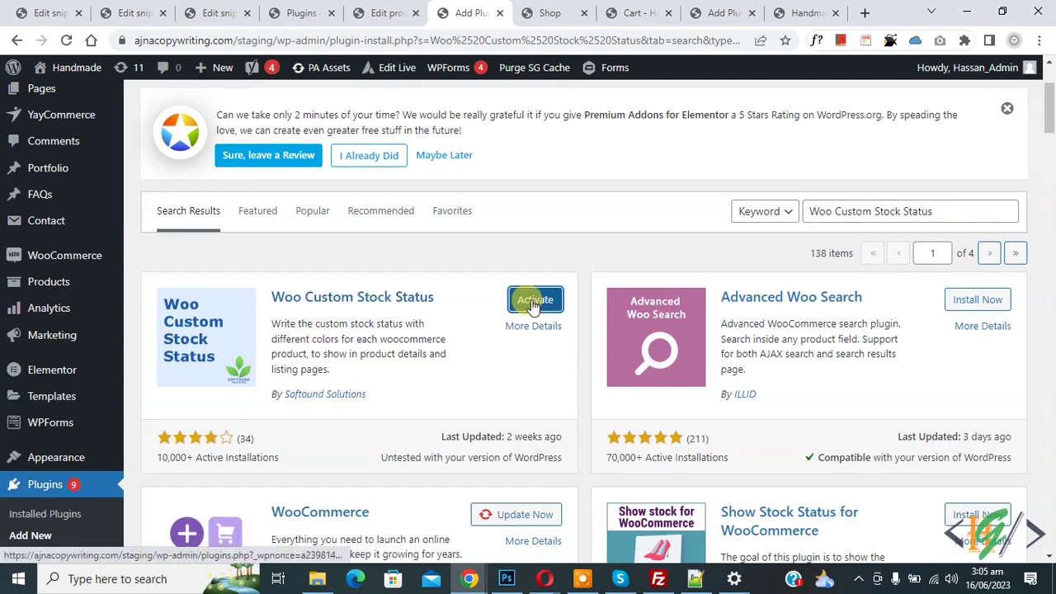
click(532, 302)
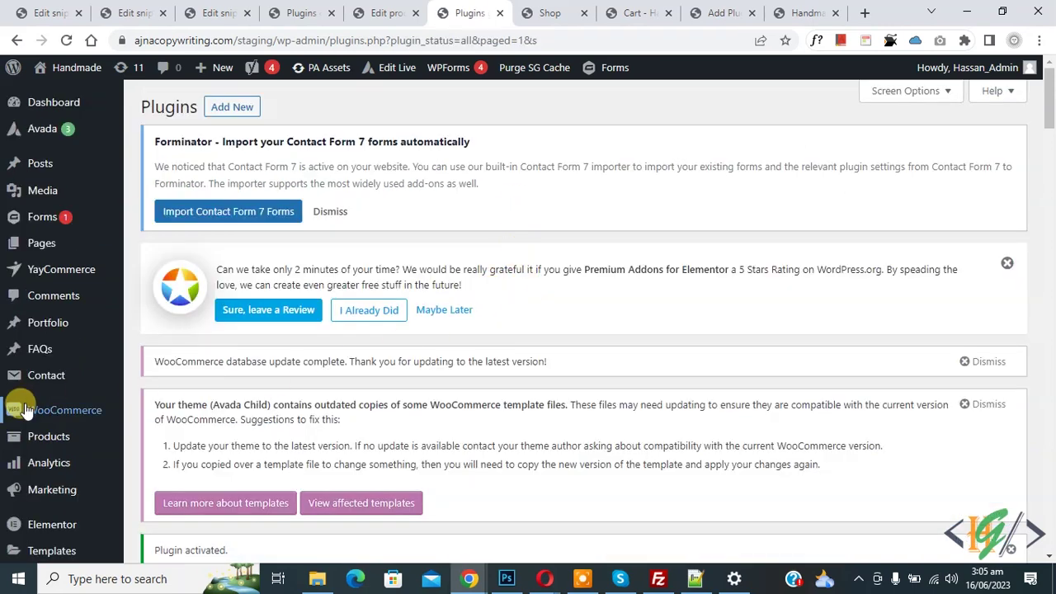
- Open the Custom Stock settings and check the shop's labels: In stock, Out of stock, 49 in stock
mouse_move(29, 408)
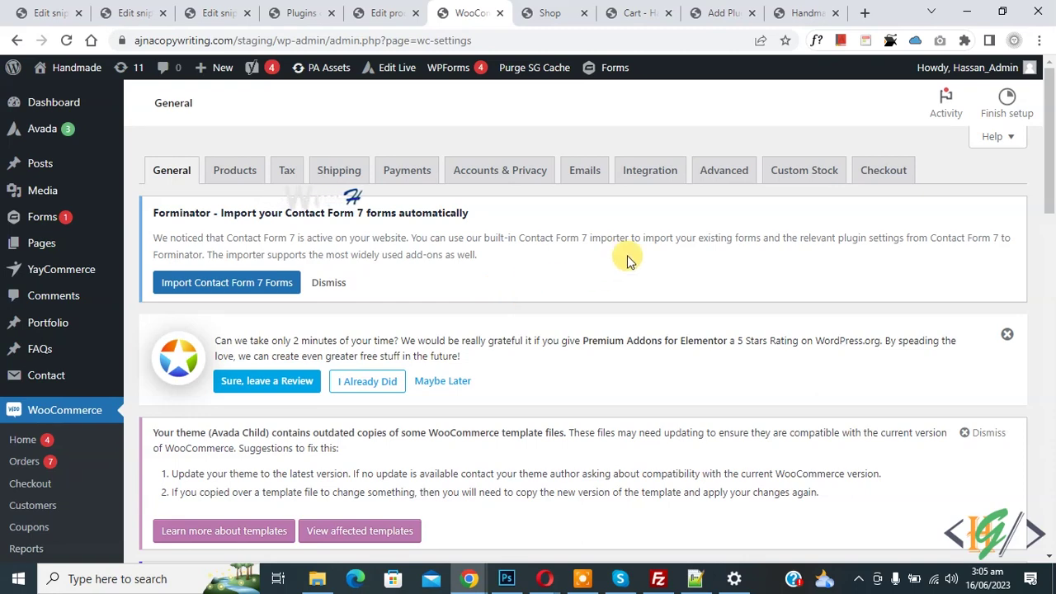
click(797, 174)
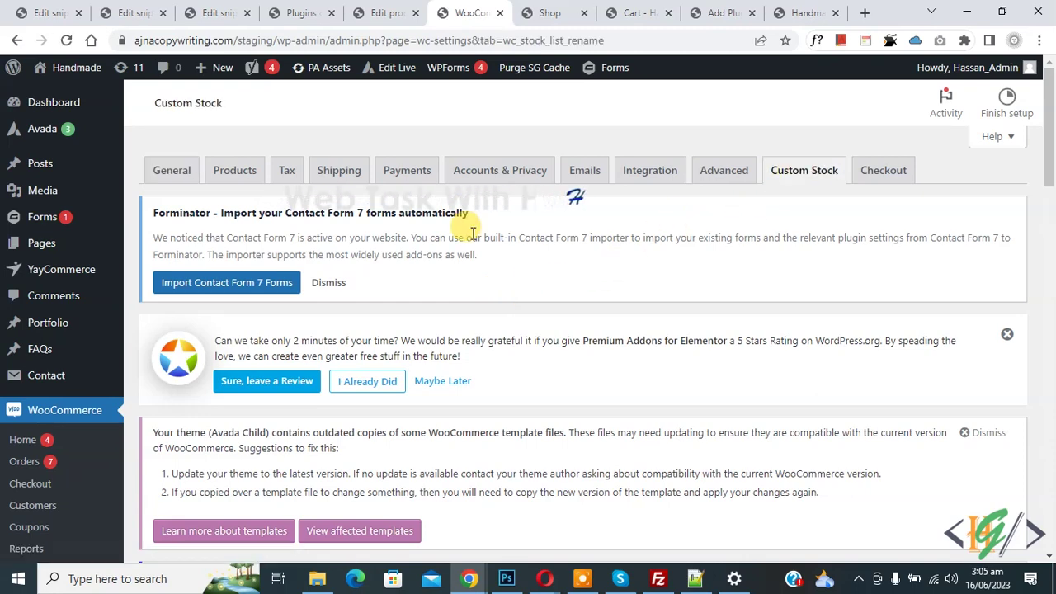
scroll(473, 231, down, 4)
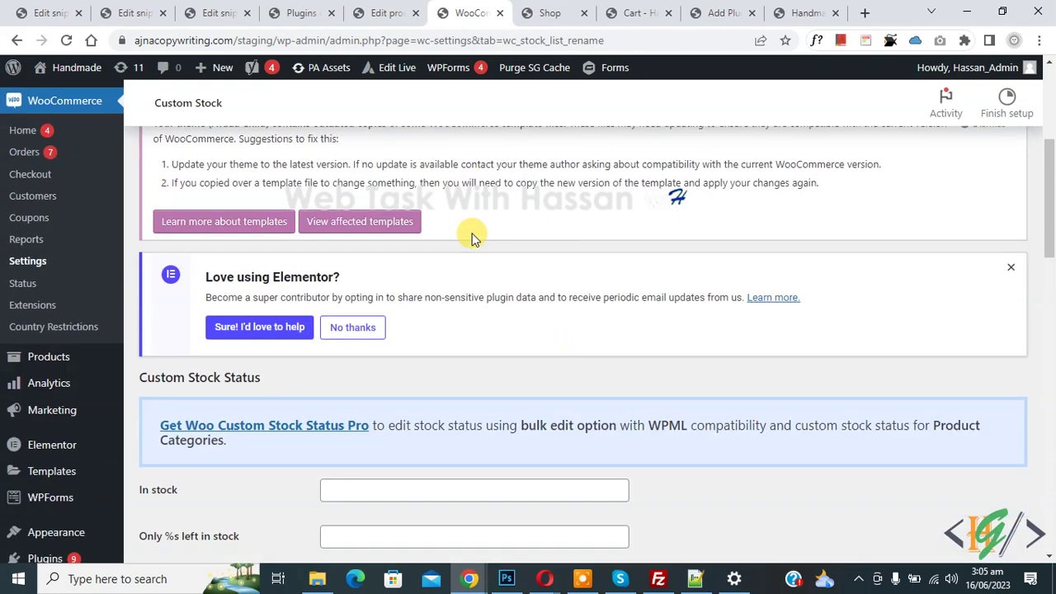
click(546, 13)
scroll(379, 275, down, 3)
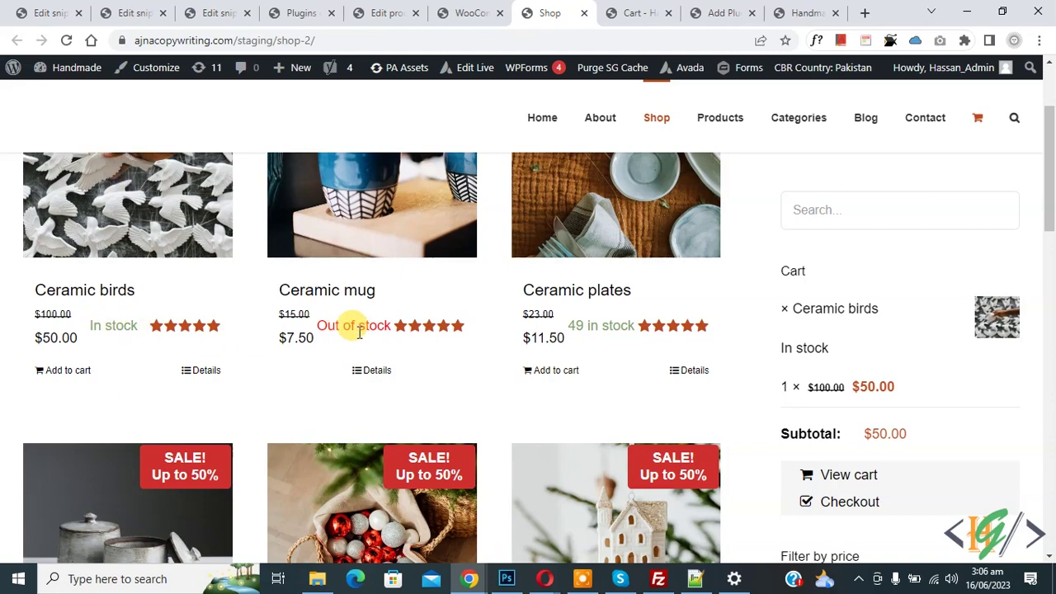
- Change the In stock label text to 'Product Available'
click(446, 12)
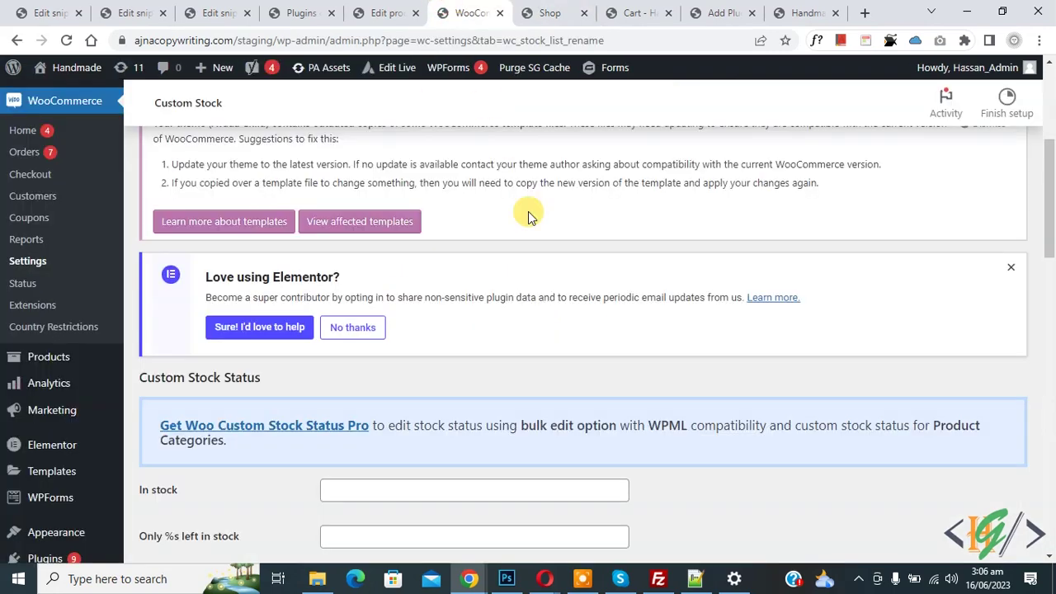
scroll(528, 211, down, 2)
scroll(528, 212, down, 1)
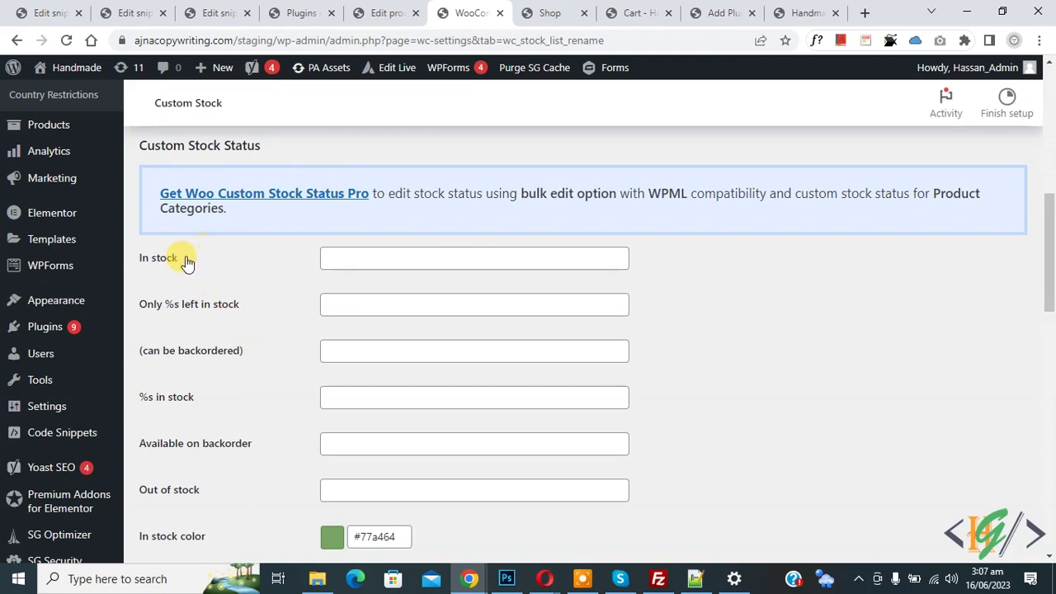
click(339, 259)
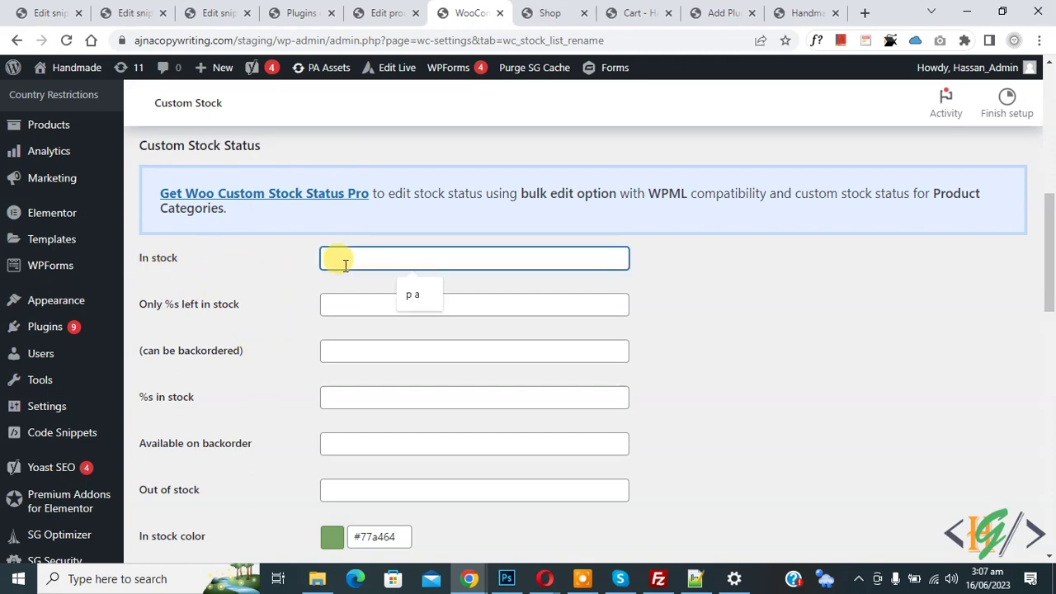
text(Product Available)
- Enable stock status display on Shop and Cart pages, leaving Order Email off
scroll(1040, 252, down, 4)
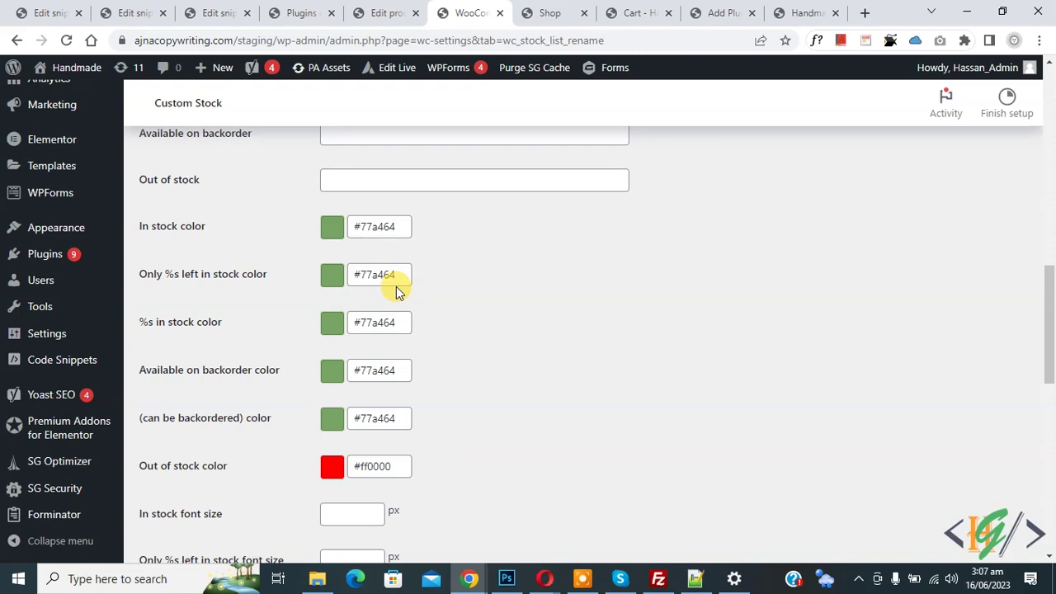
scroll(353, 273, down, 2)
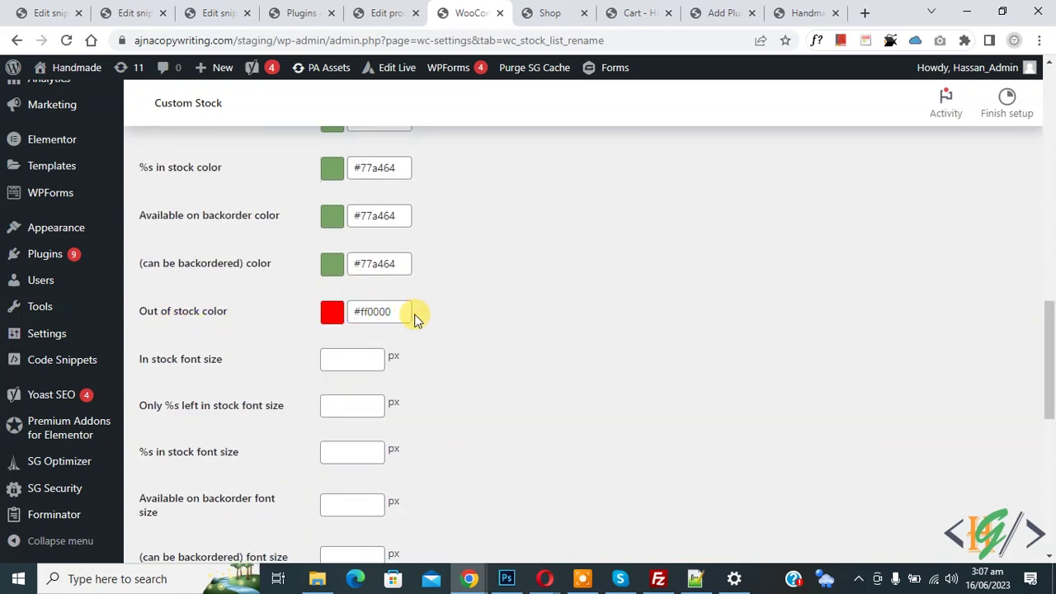
scroll(416, 317, down, 2)
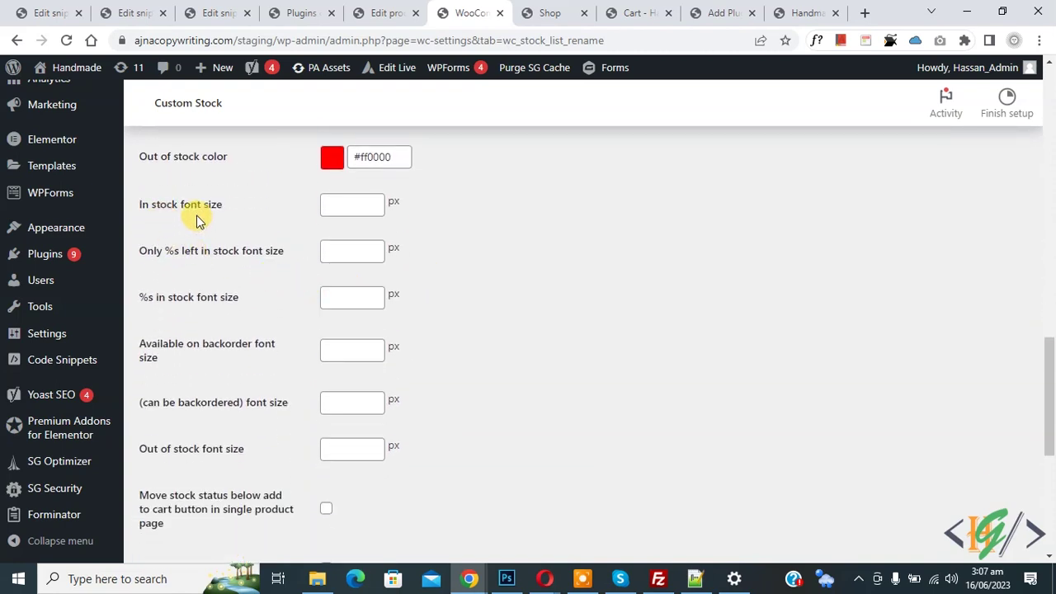
scroll(247, 273, down, 2)
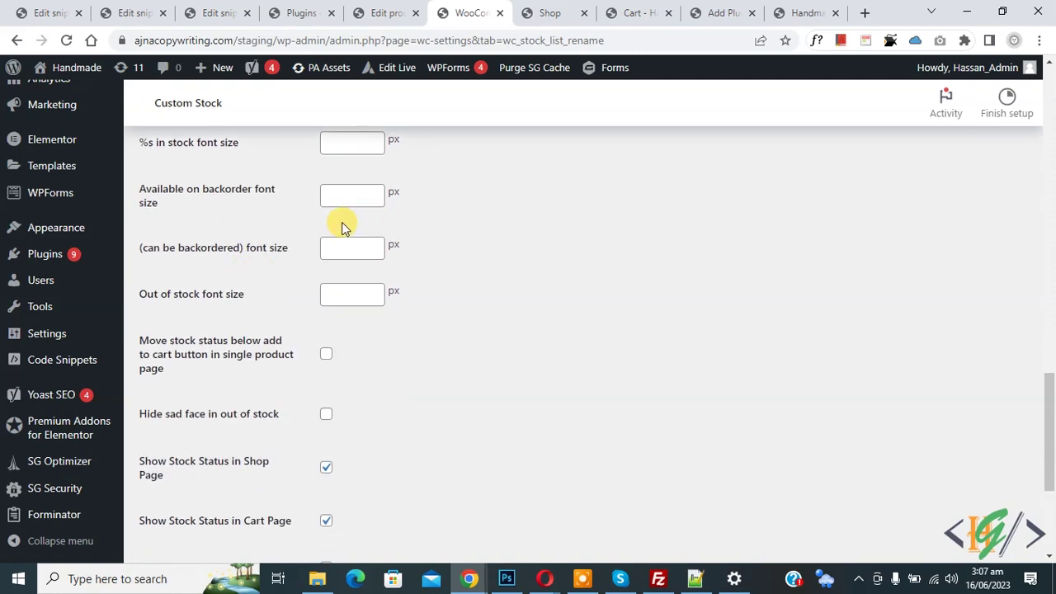
scroll(251, 254, down, 1)
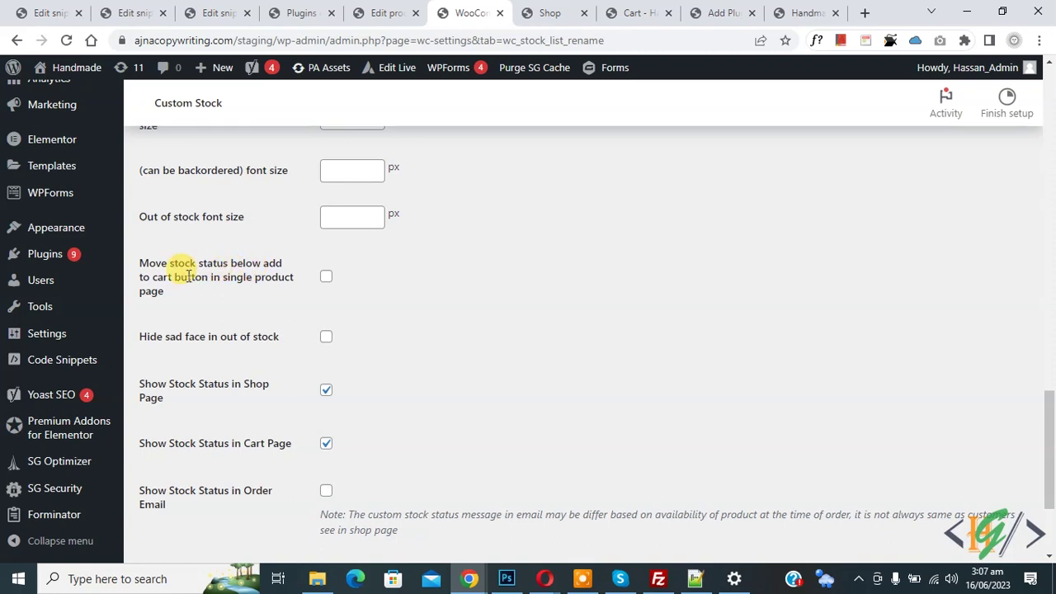
scroll(322, 282, down, 1)
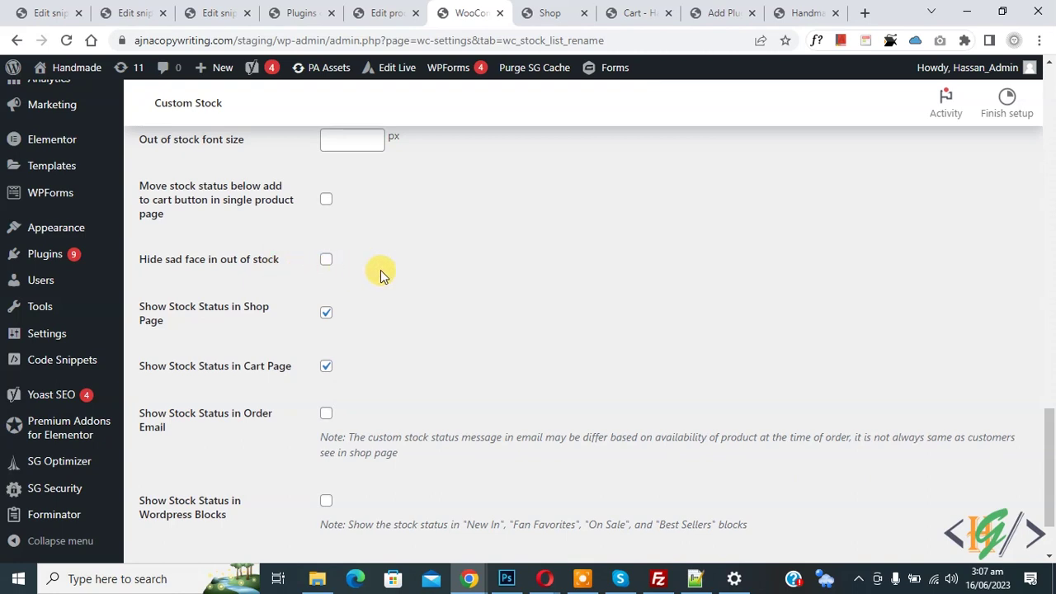
scroll(381, 270, down, 1)
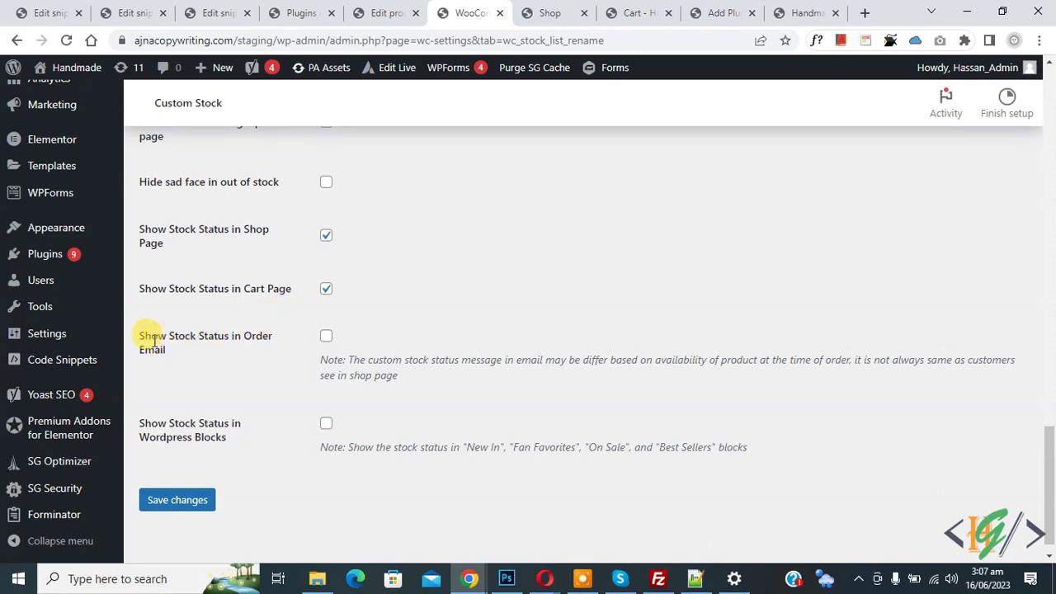
scroll(223, 343, down, 1)
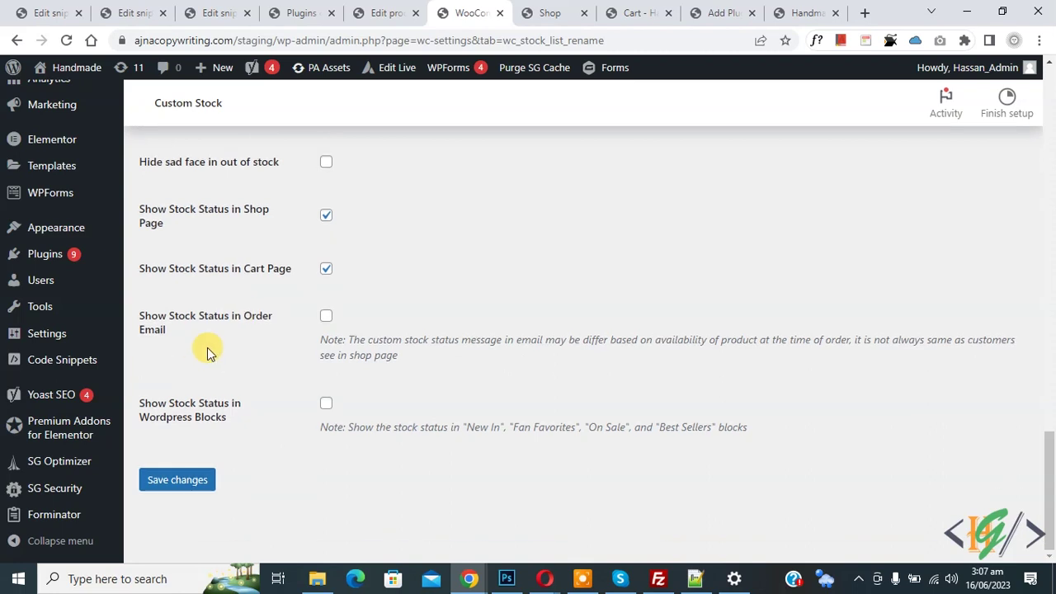
- Save the custom stock status settings
click(201, 482)
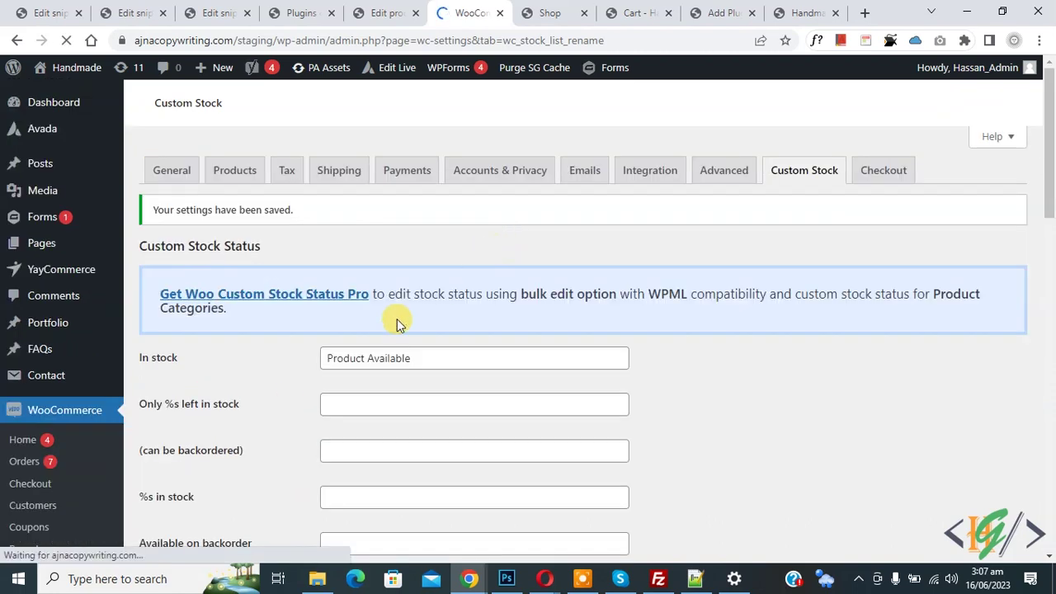
scroll(346, 288, down, 1)
scroll(346, 289, down, 3)
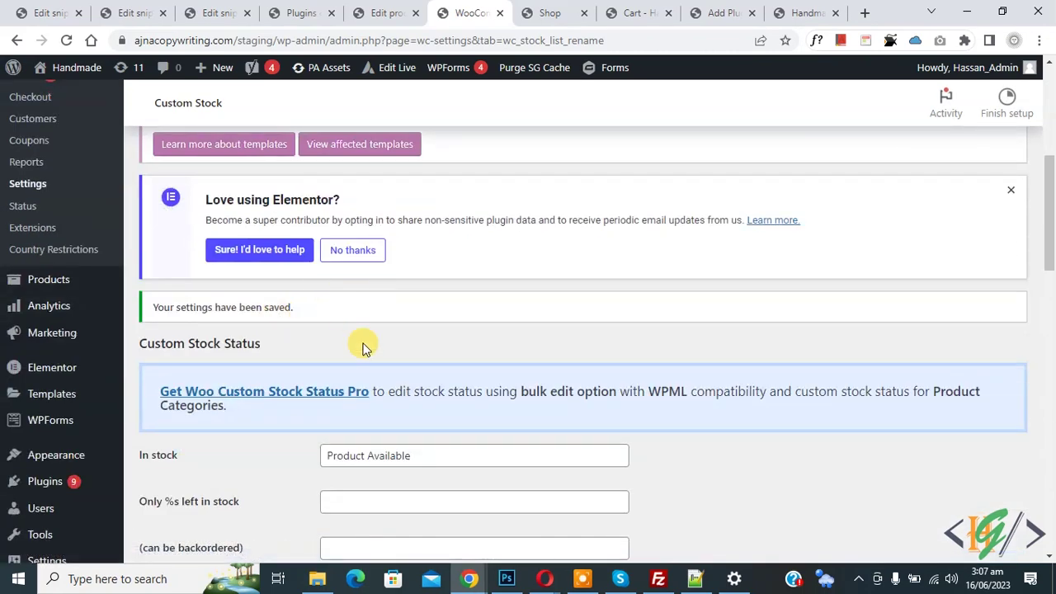
- Reload the shop page and confirm in-stock products read 'Product Available'
click(547, 10)
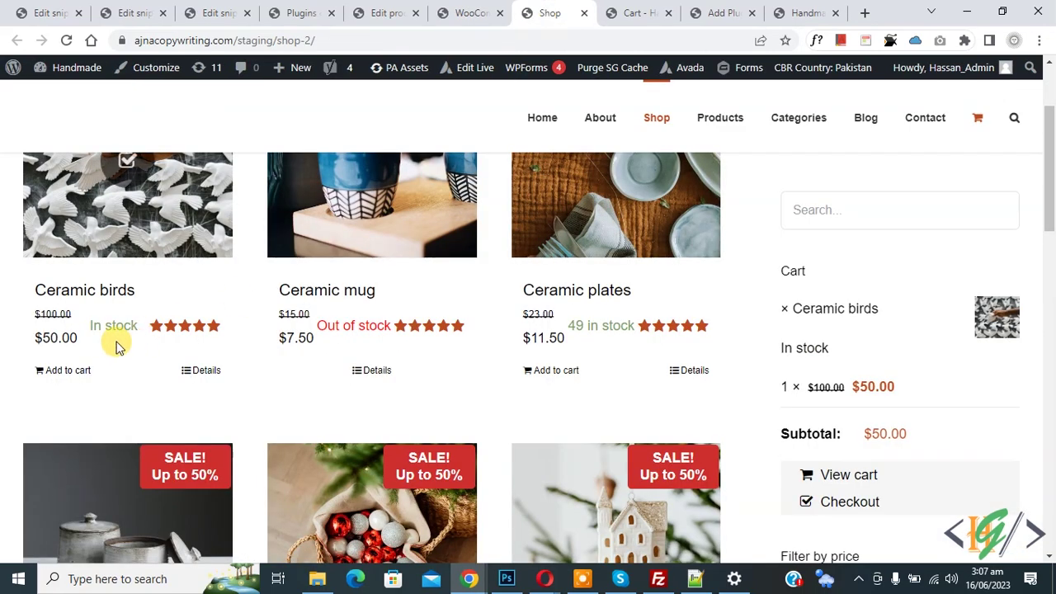
click(66, 40)
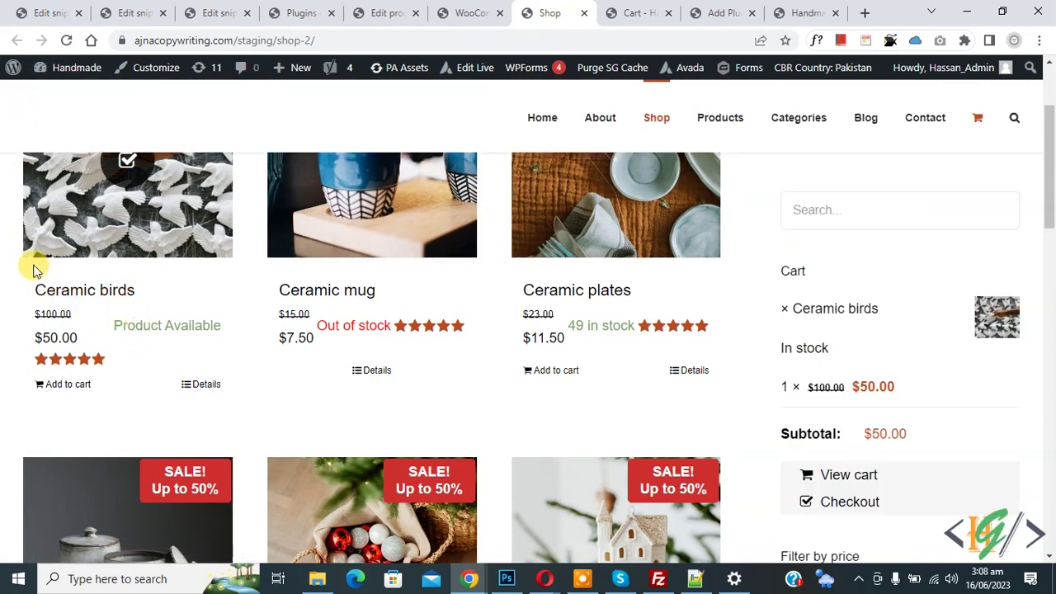
scroll(36, 267, down, 4)
drag(360, 328, 500, 325)
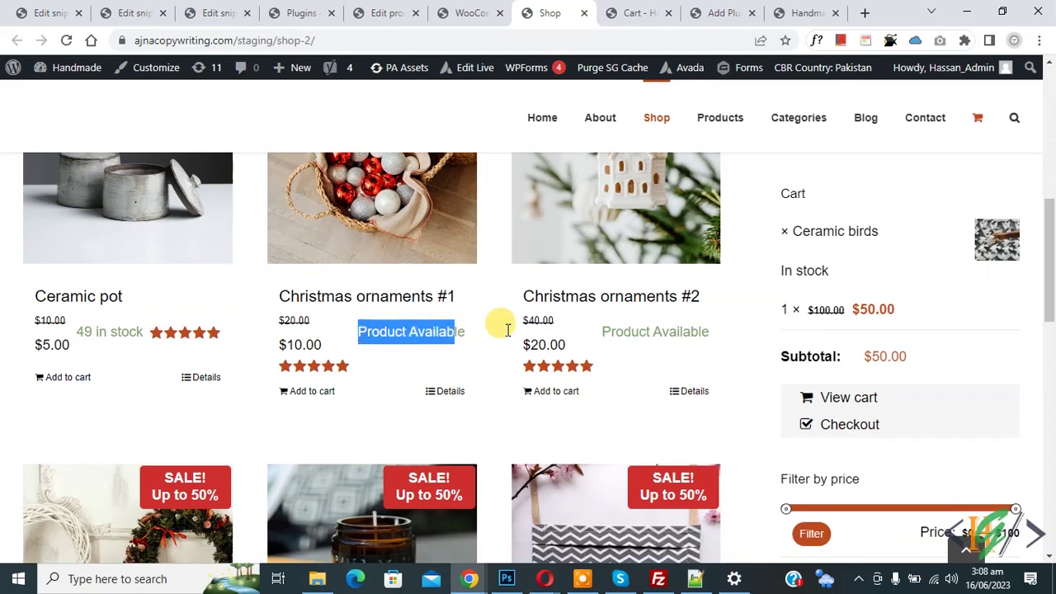
drag(601, 330, 710, 331)
scroll(305, 278, down, 1)
scroll(305, 279, down, 3)
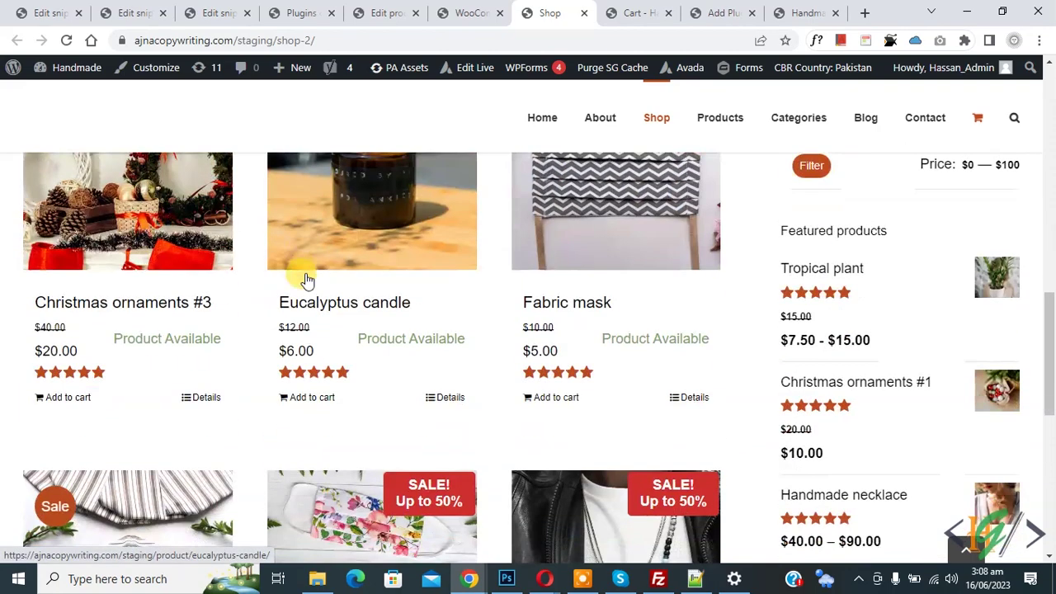
drag(360, 334, 471, 338)
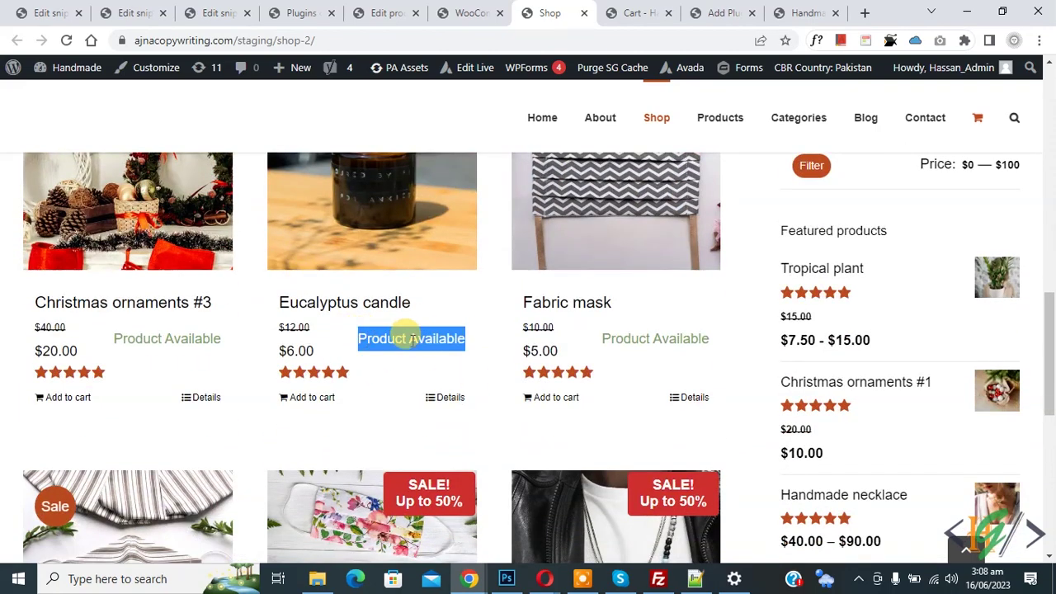
- Enter 'Product Not Available' as the Out of stock label
click(466, 13)
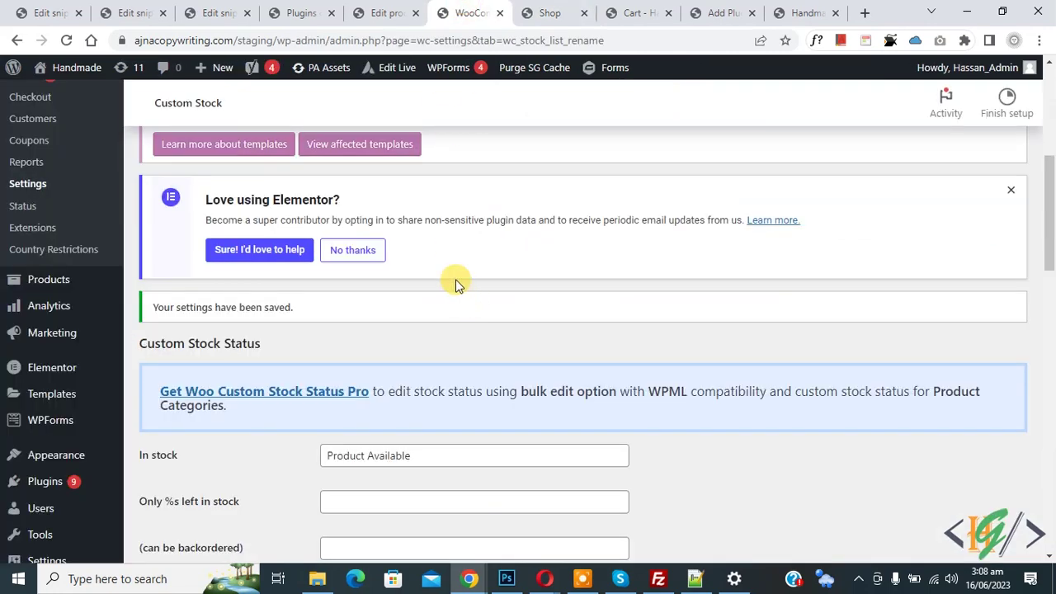
scroll(446, 272, down, 5)
click(338, 298)
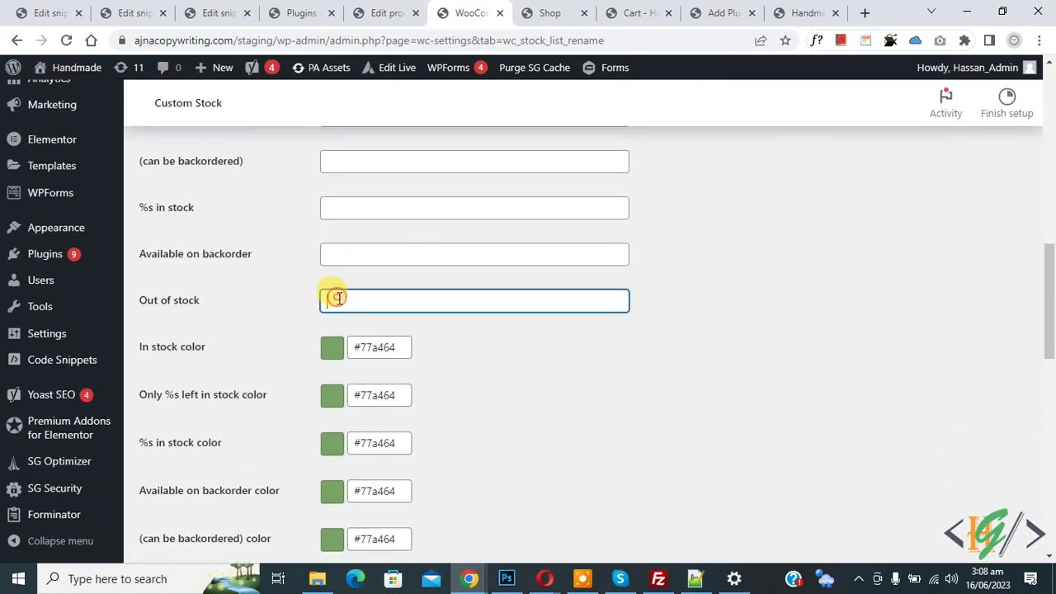
text(Product Not avaia)
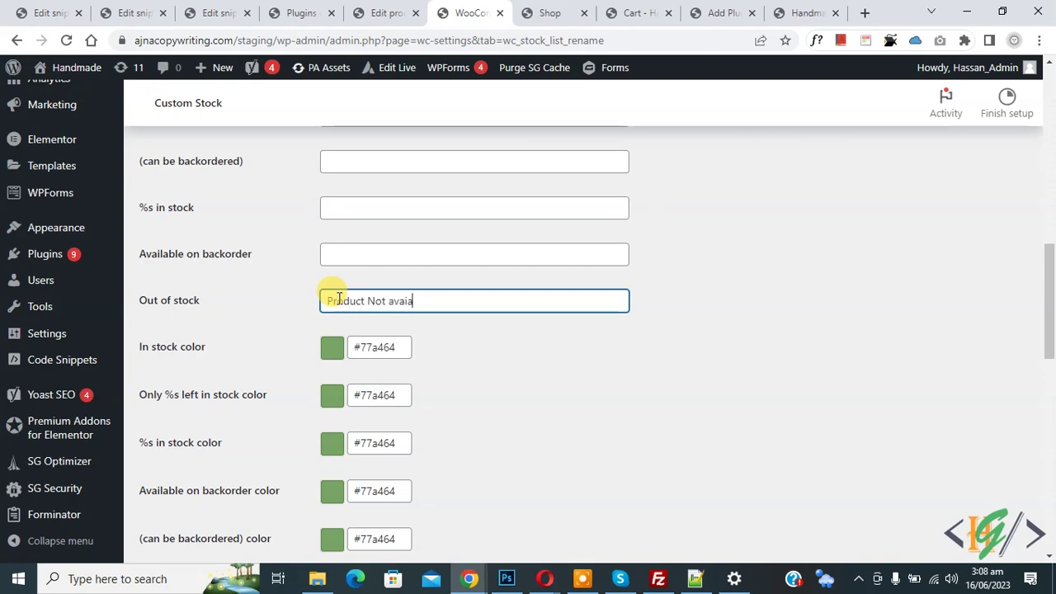
text(ble)
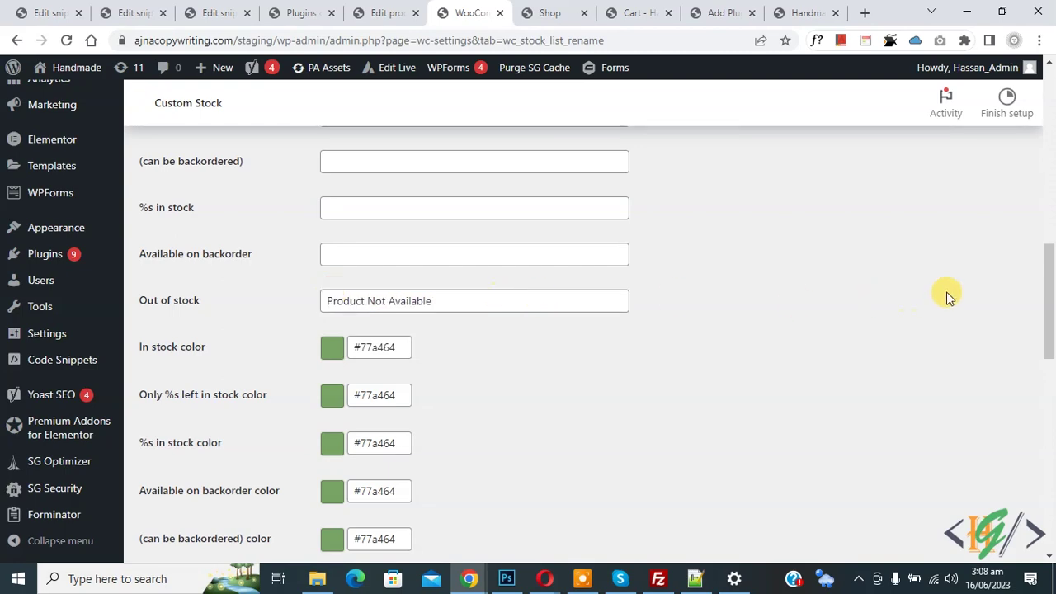
- Save the new out-of-stock label setting
drag(1046, 301, 1049, 487)
click(171, 488)
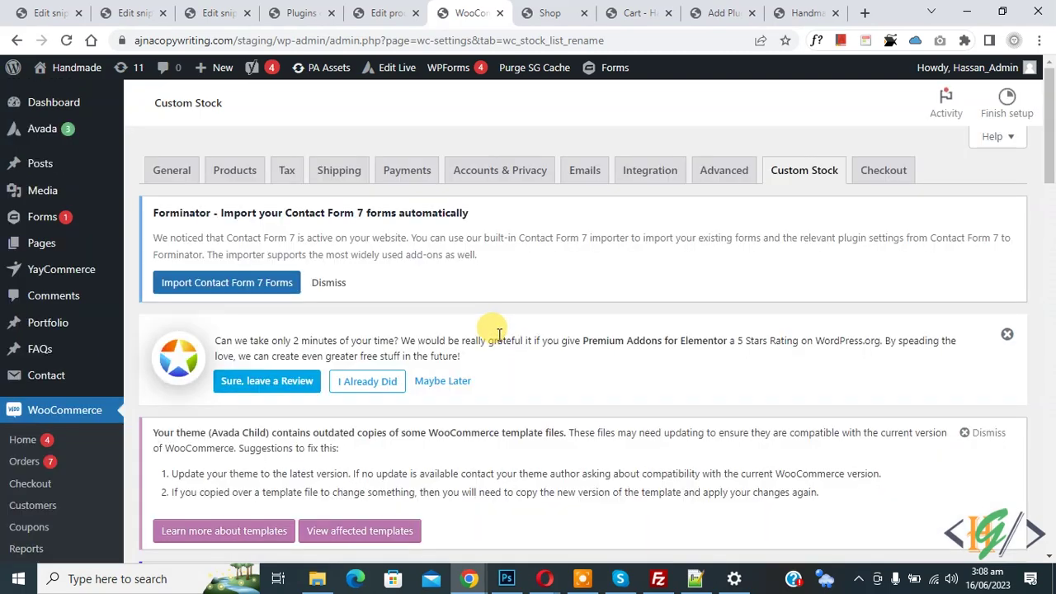
click(551, 12)
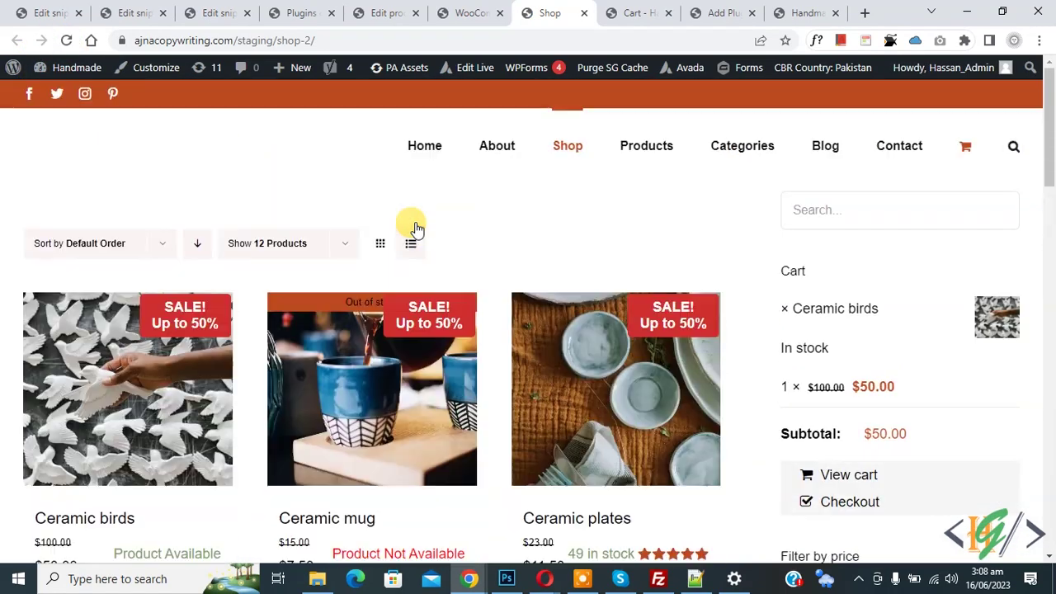
- Verify the Ceramic mug on the shop page now shows 'Product Not Available'
scroll(410, 224, down, 3)
drag(341, 247, 464, 249)
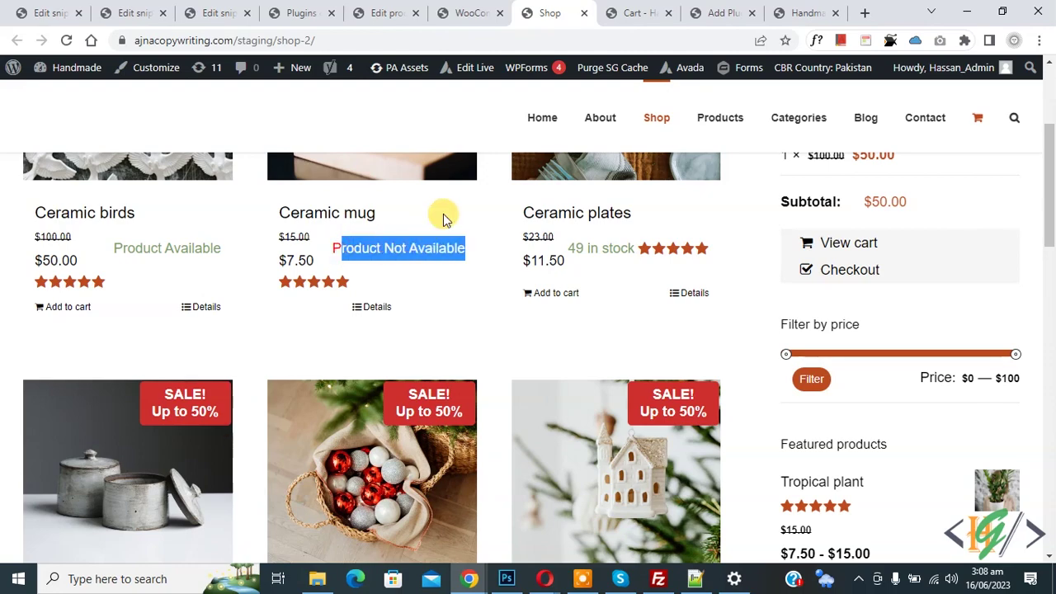
click(452, 13)
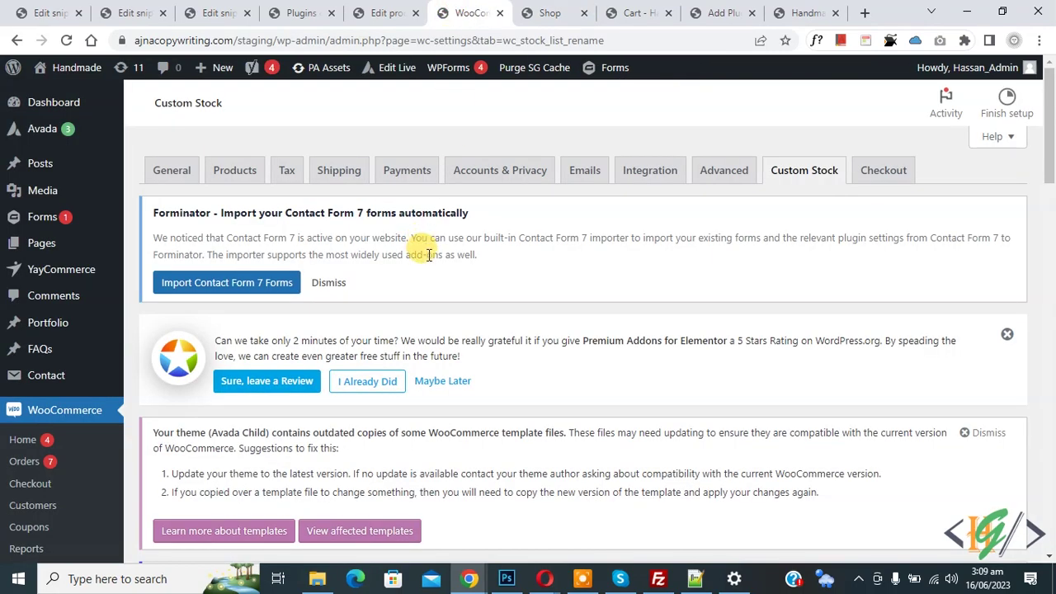
scroll(428, 256, down, 8)
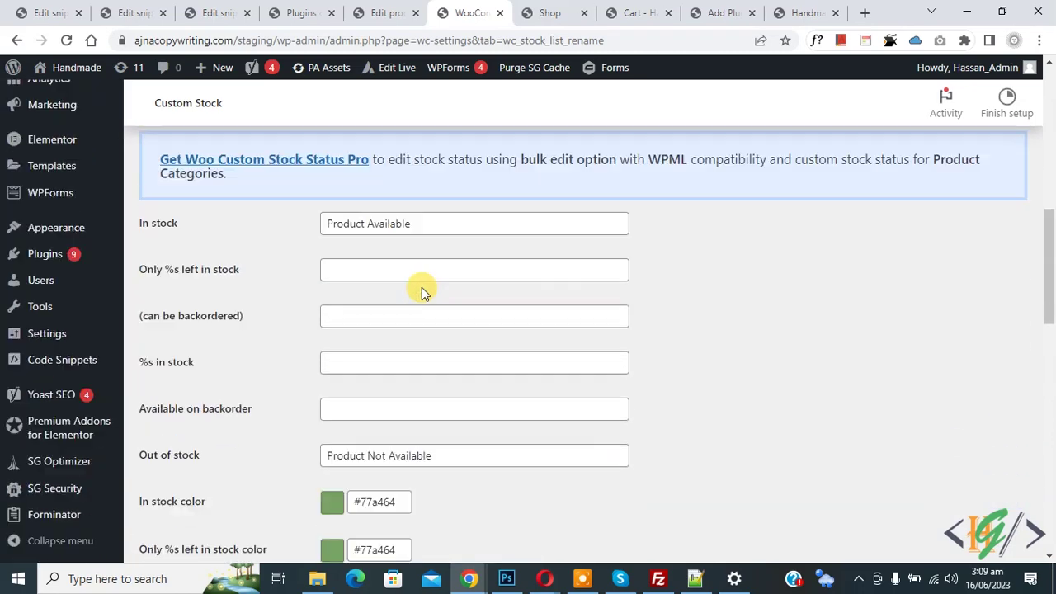
scroll(425, 277, down, 10)
click(549, 10)
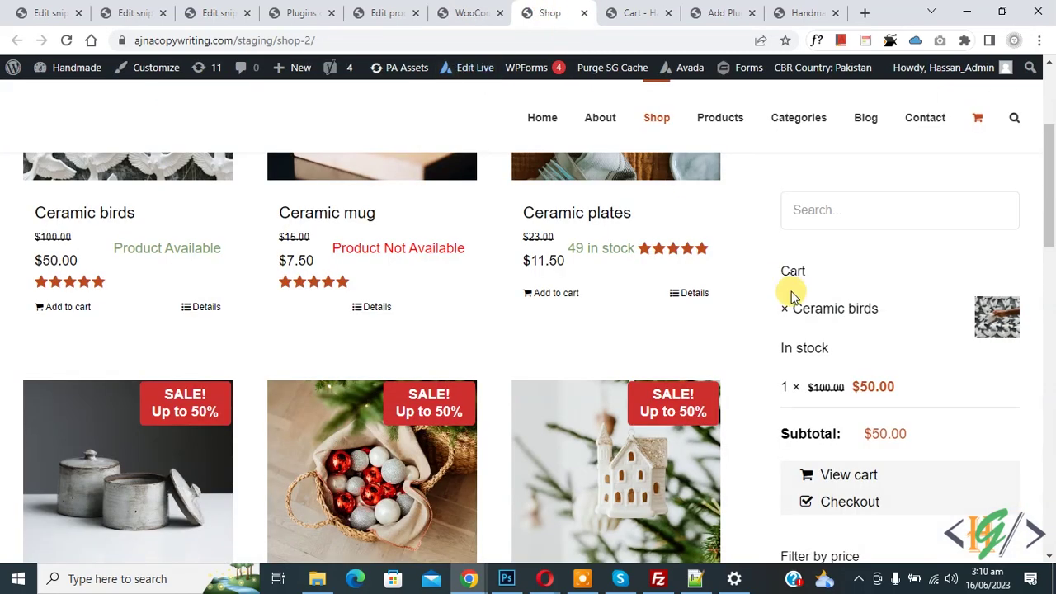
scroll(636, 335, up, 1)
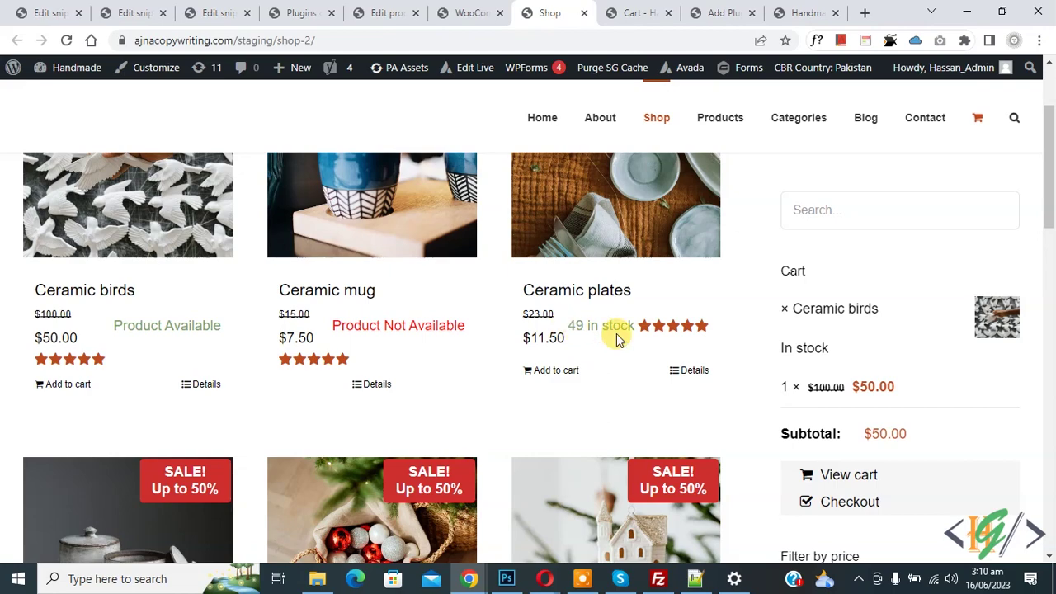
- Change the '%s in stock' label to '%s Product Available' and save the settings
click(467, 12)
drag(1049, 438, 1051, 293)
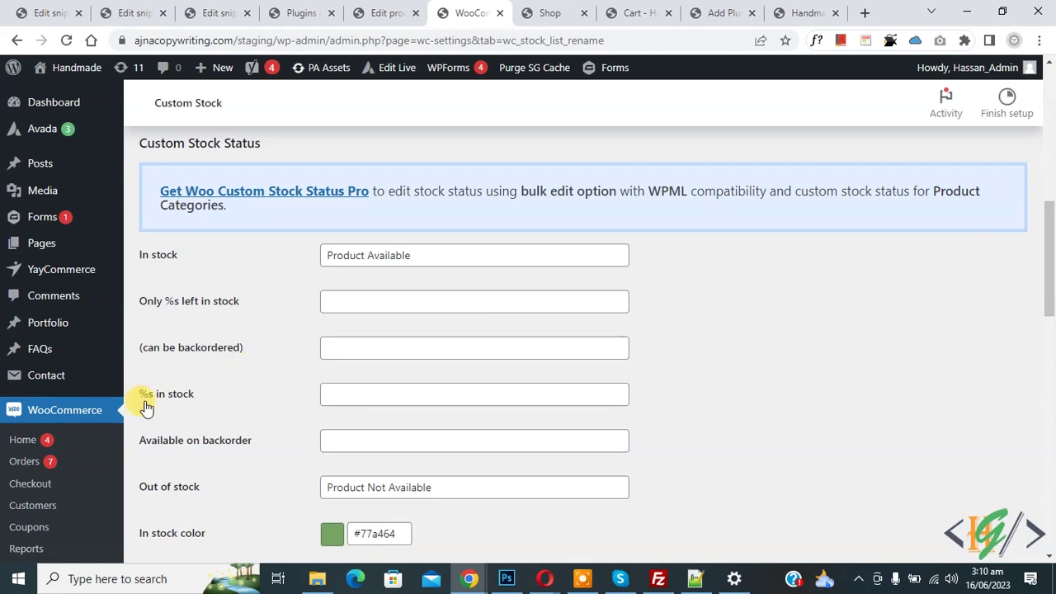
click(355, 394)
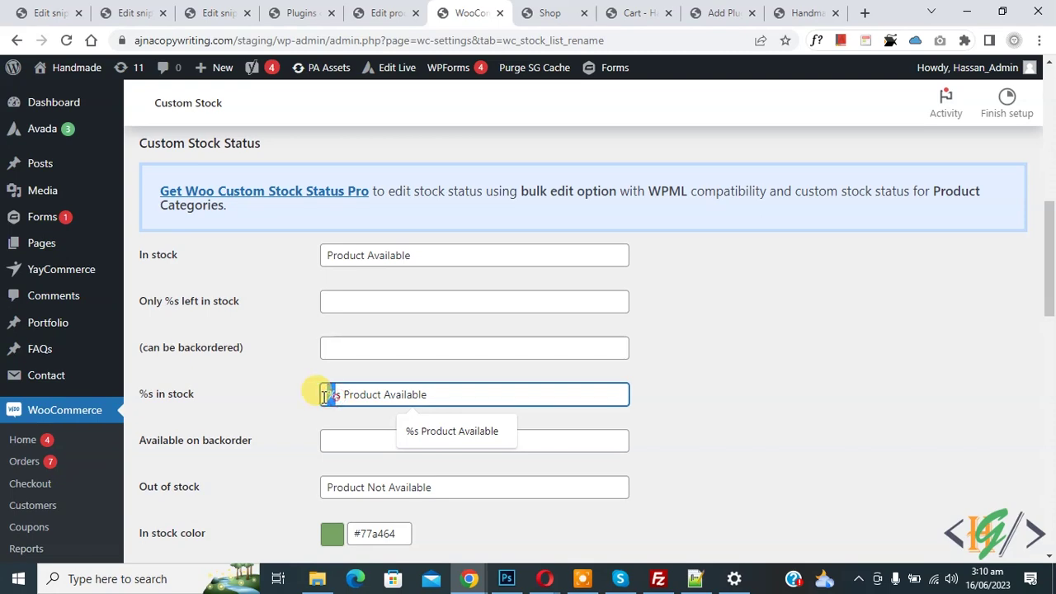
scroll(1036, 283, down, 15)
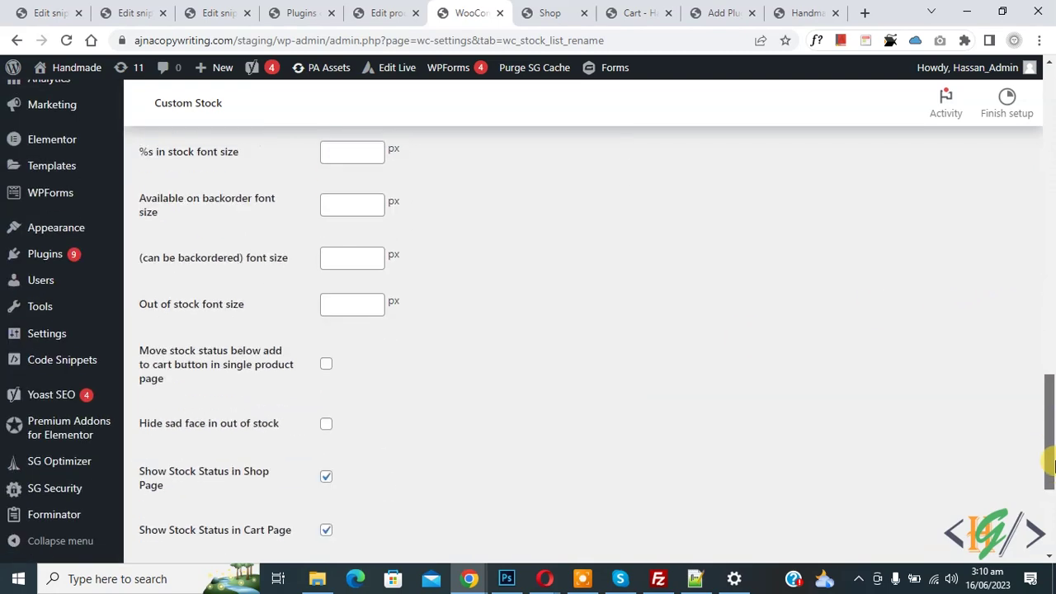
click(202, 543)
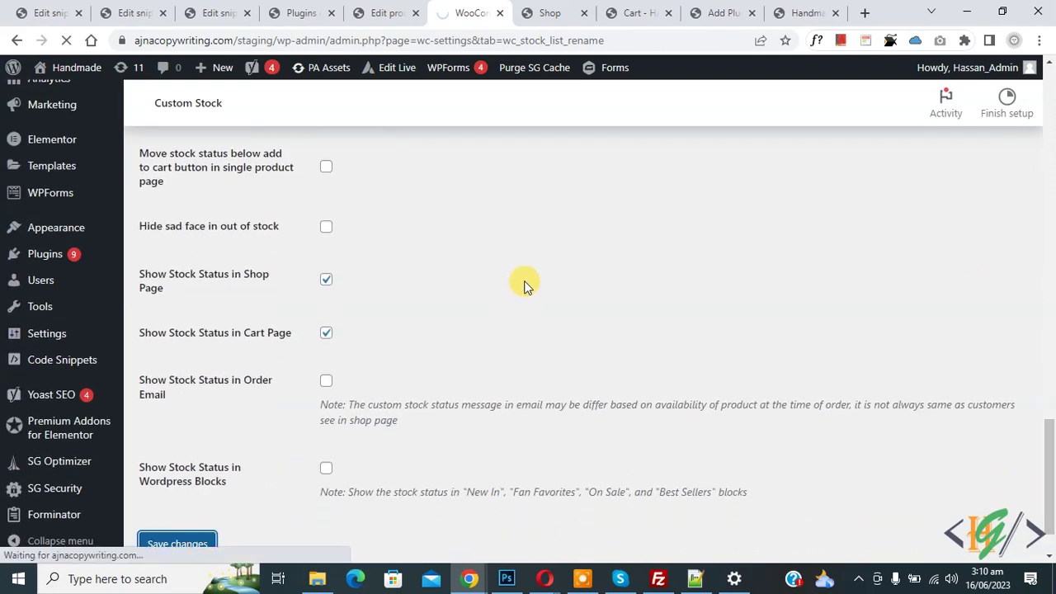
scroll(433, 293, down, 2)
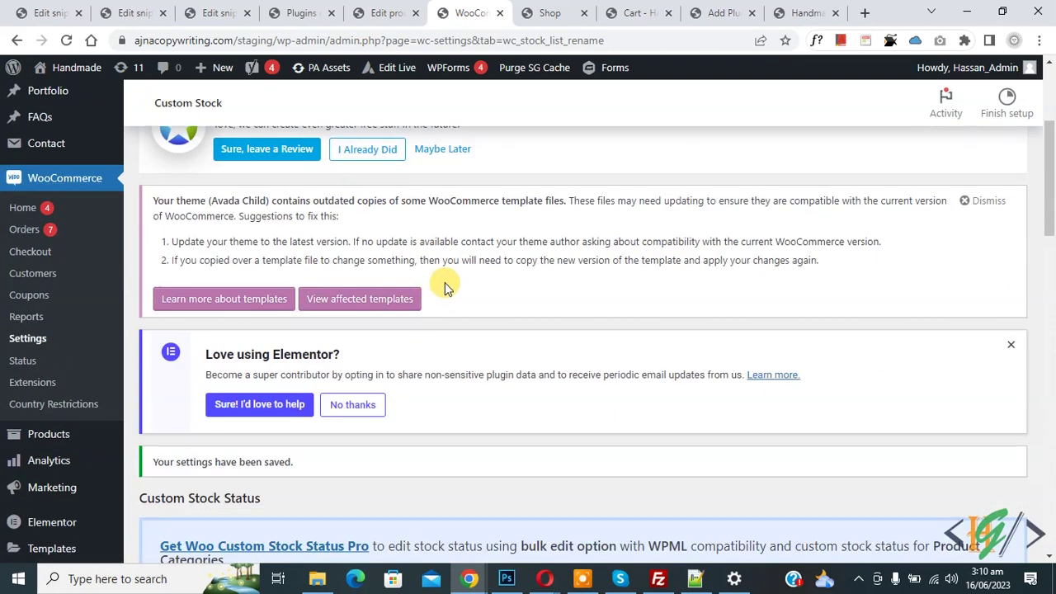
click(545, 13)
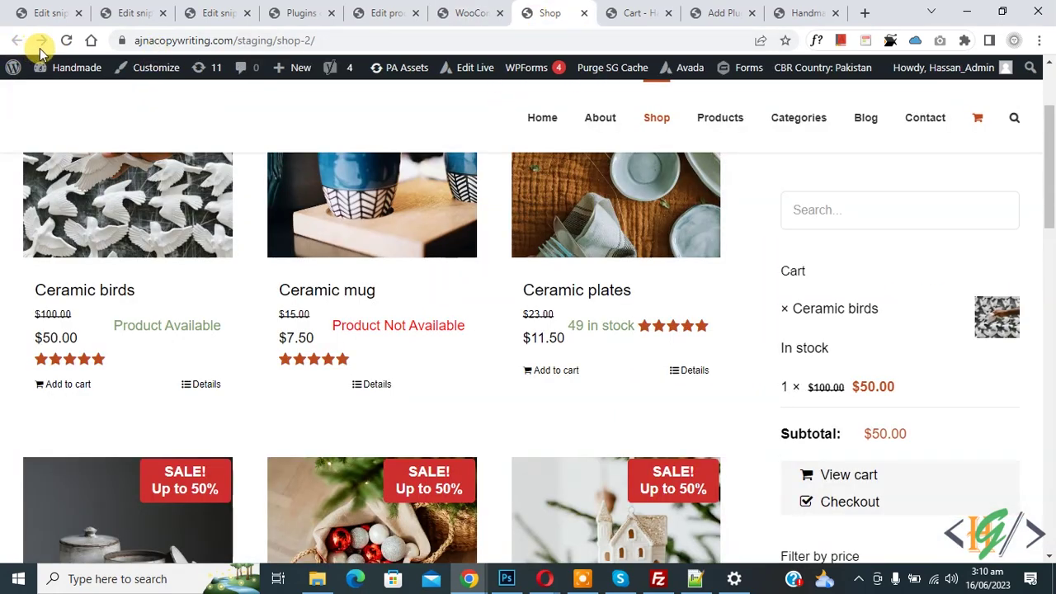
- Reload the shop to see Ceramic plates as '49 Product Available', then return to Custom Stock settings
click(63, 43)
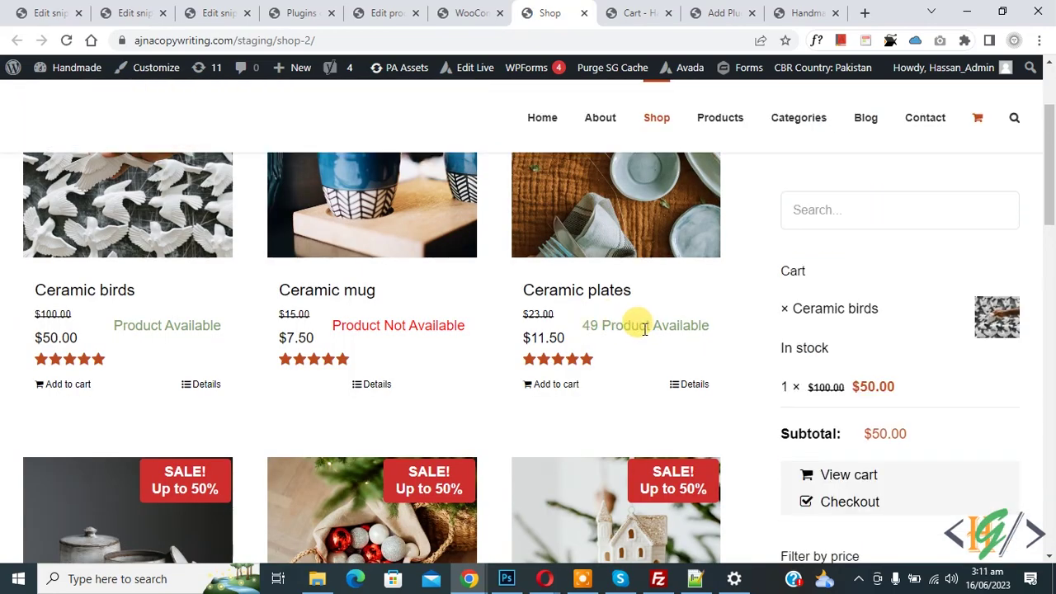
click(494, 19)
drag(1047, 171, 1044, 277)
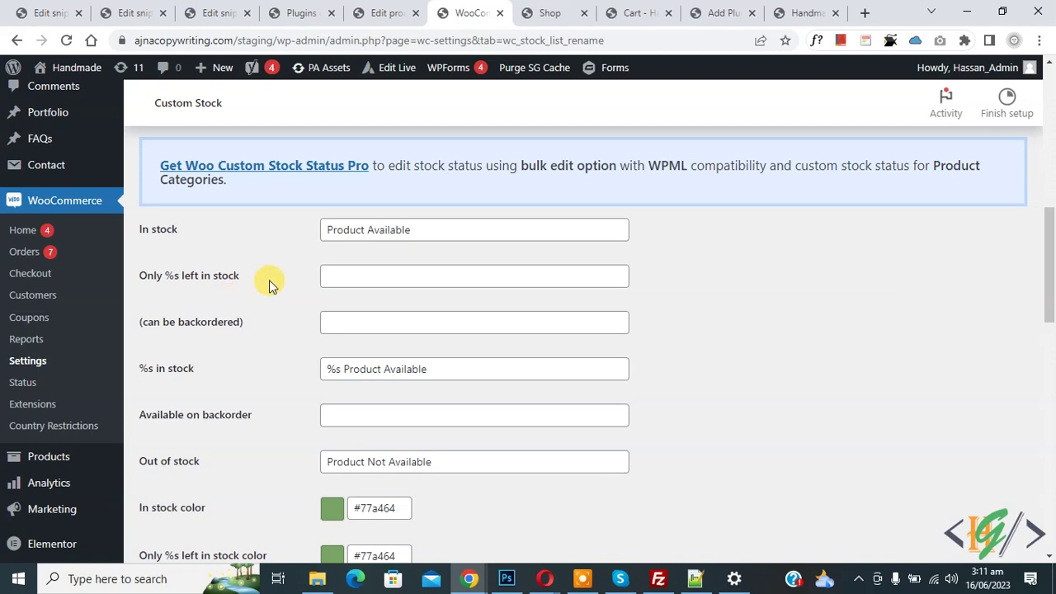
- Open the Ceramic birds product page and its product editor in separate tabs
key(ctrl+Tab)
right_click(151, 321)
right_click(109, 291)
click(189, 299)
key(ctrl+Tab)
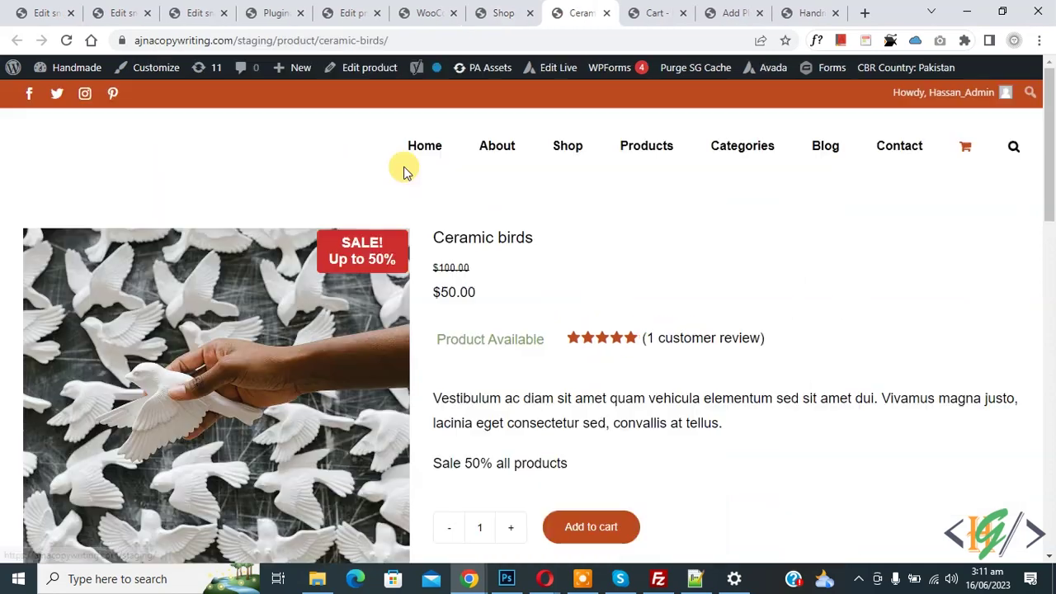
right_click(373, 78)
click(412, 84)
drag(587, 13, 537, 10)
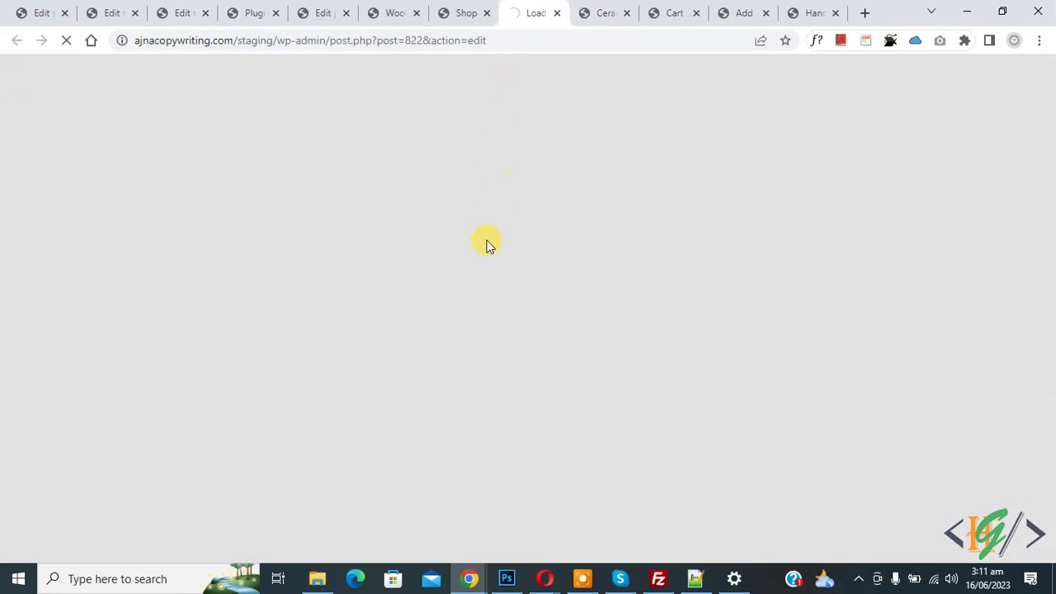
- Set the product's Stock Status In stock text to 'Product In Stock' and update it
scroll(482, 208, down, 10)
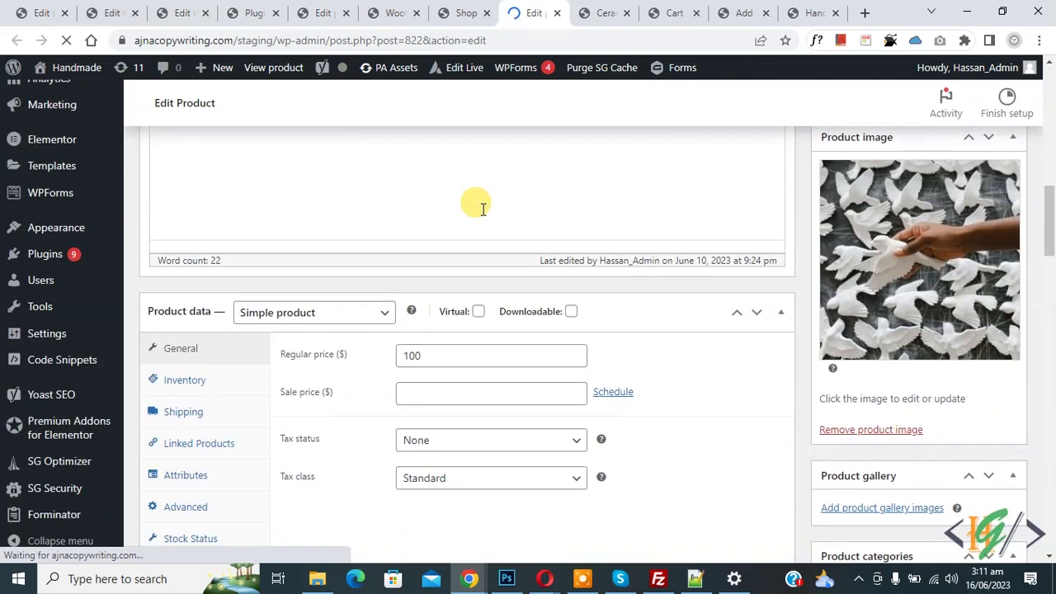
scroll(480, 204, down, 2)
scroll(471, 247, down, 1)
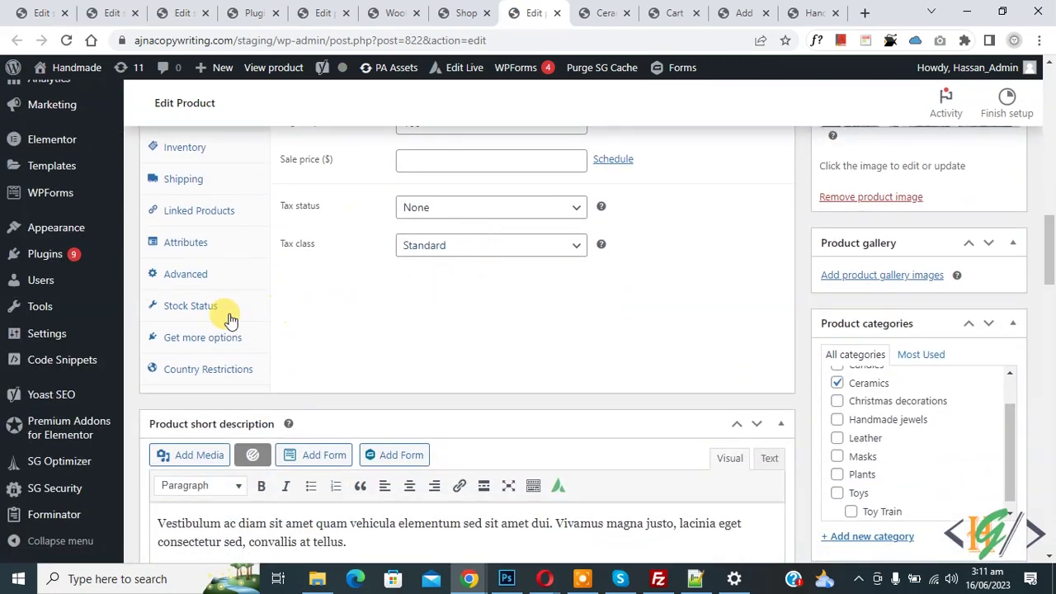
click(190, 314)
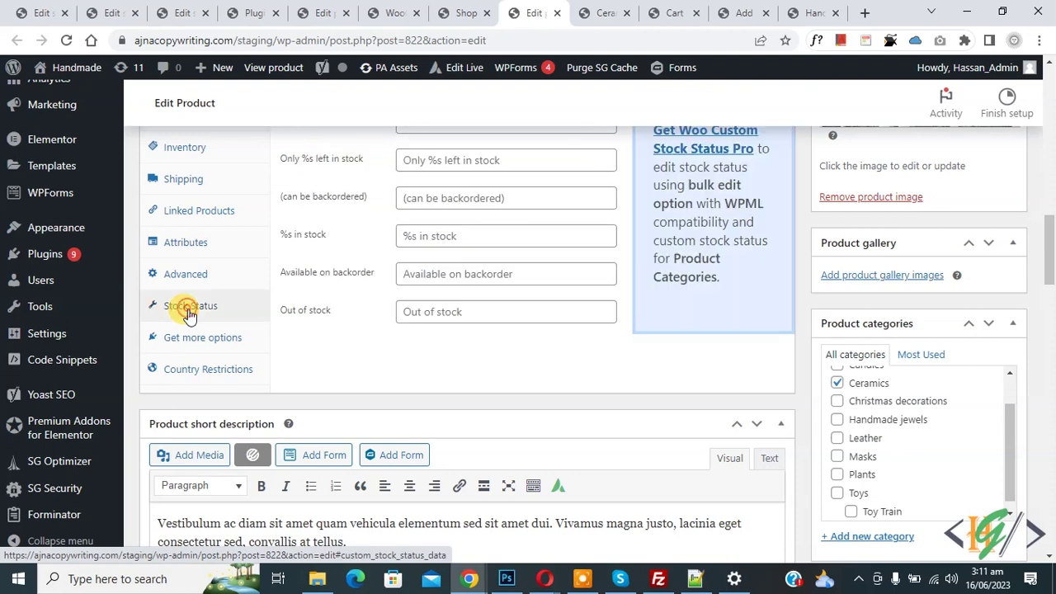
scroll(394, 358, up, 1)
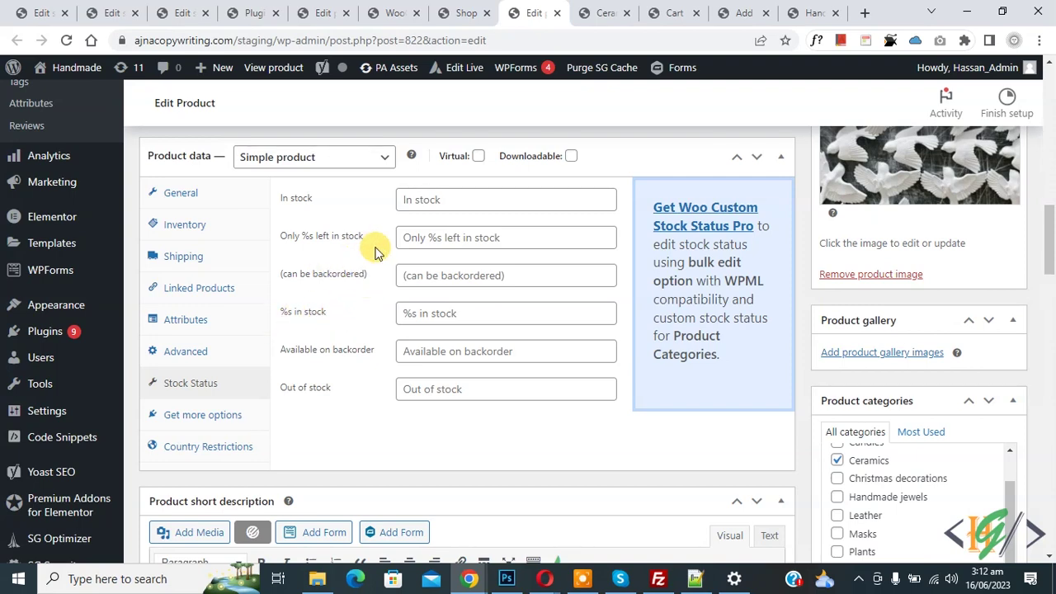
click(423, 203)
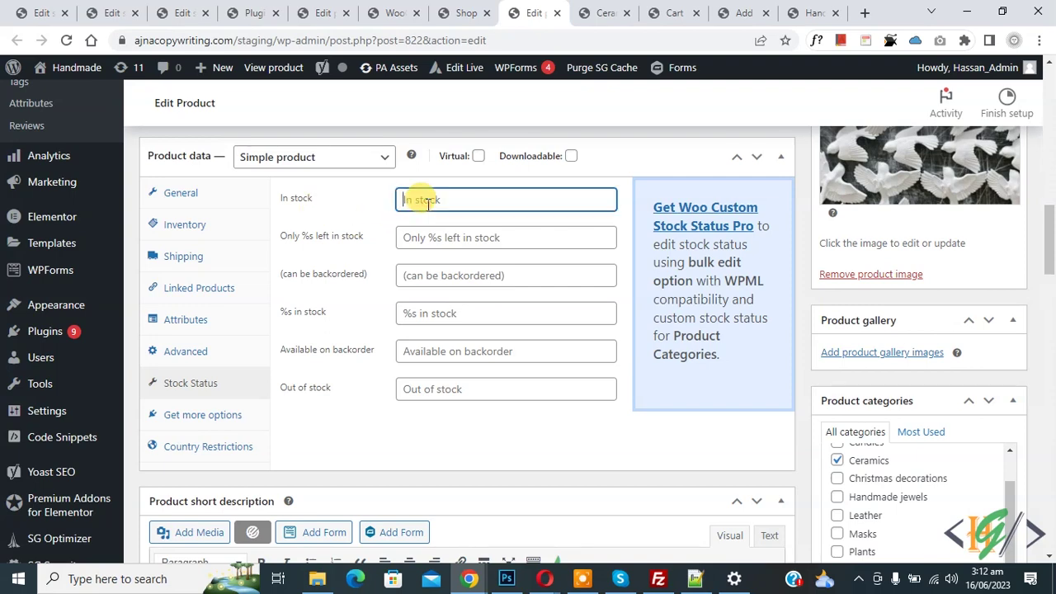
text(Product In Stock)
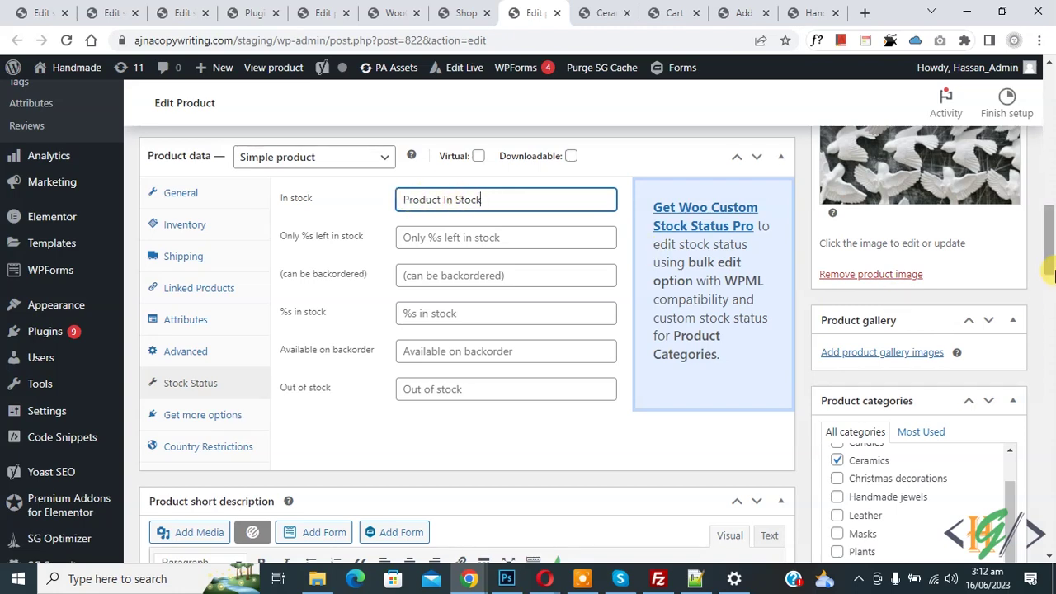
scroll(440, 201, up, 4)
click(992, 248)
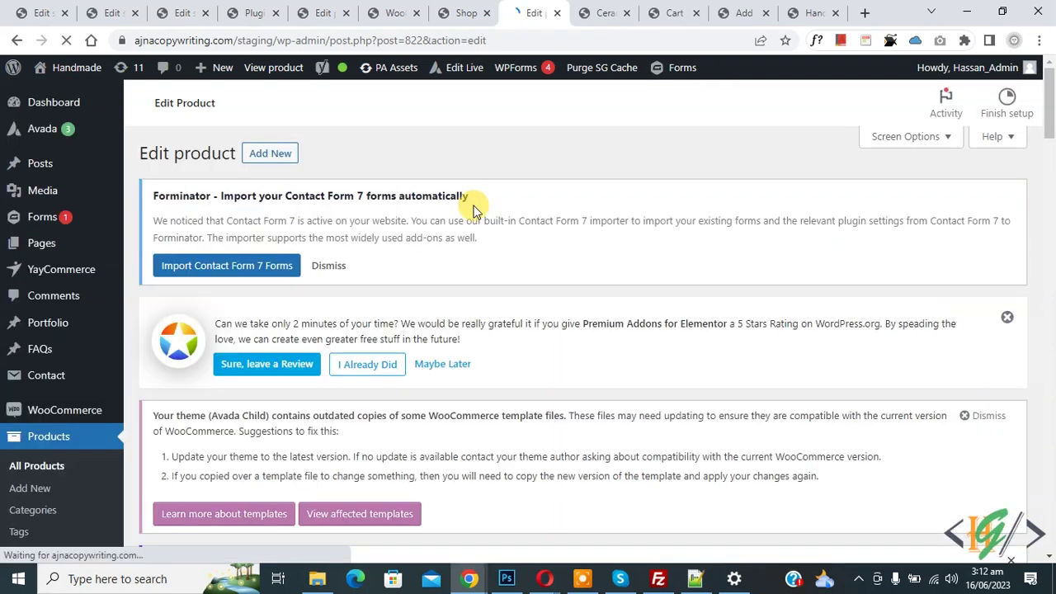
- Reload the Ceramic birds page and confirm its label under the price reads 'Product In Stock'
click(606, 10)
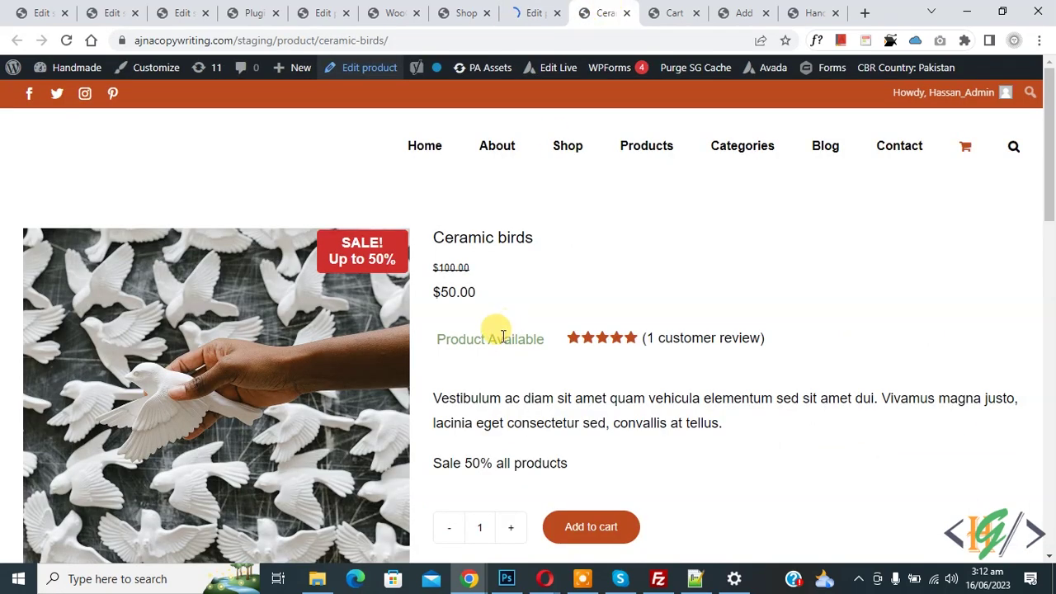
click(66, 40)
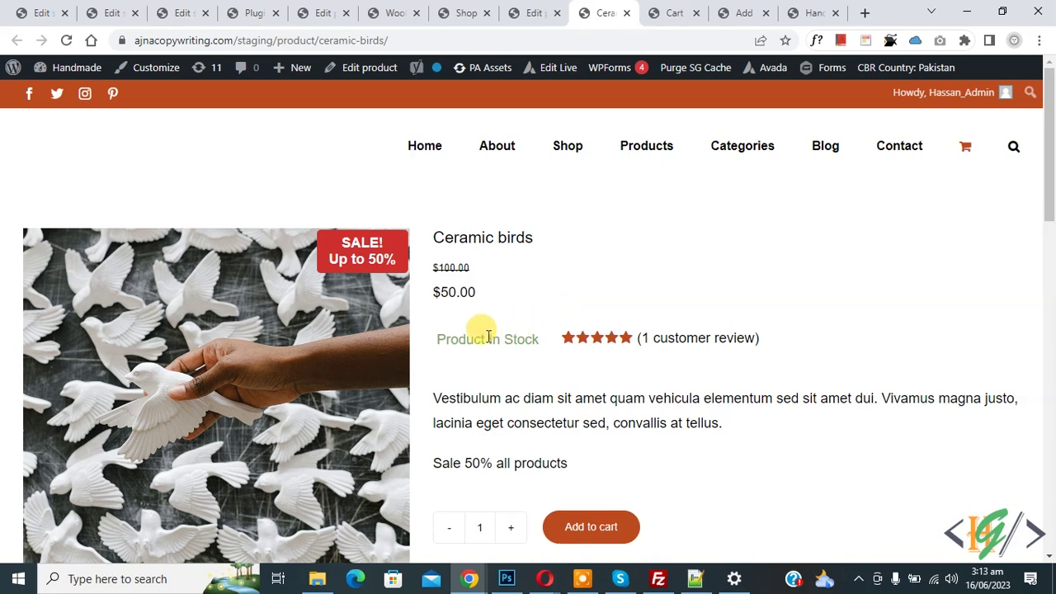
drag(432, 339, 504, 337)
click(515, 341)
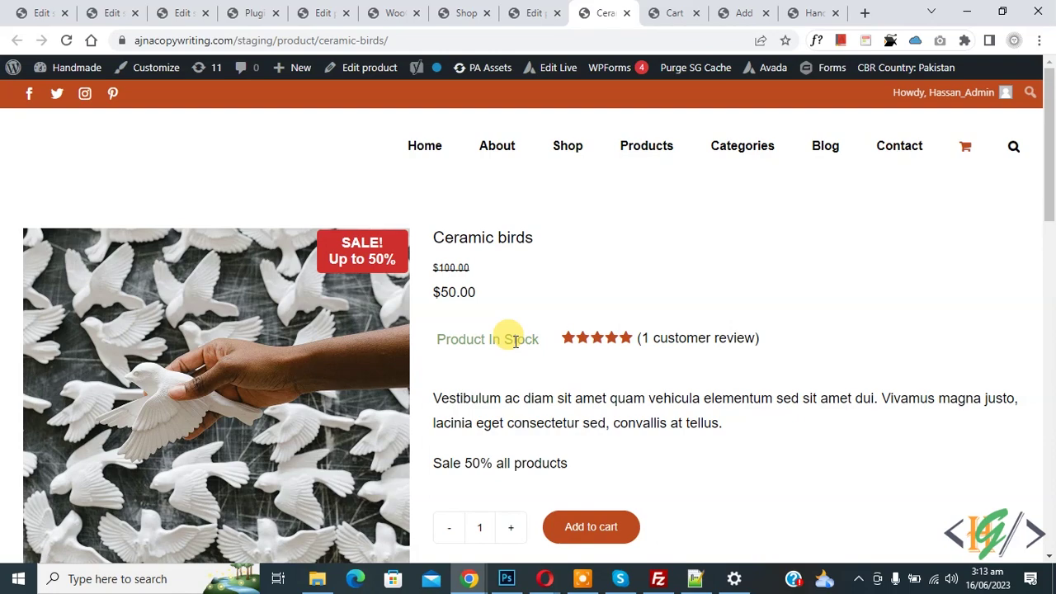
- Back in the product editor, view the product's Stock Status fields in Product data
click(532, 12)
drag(1045, 142, 1050, 285)
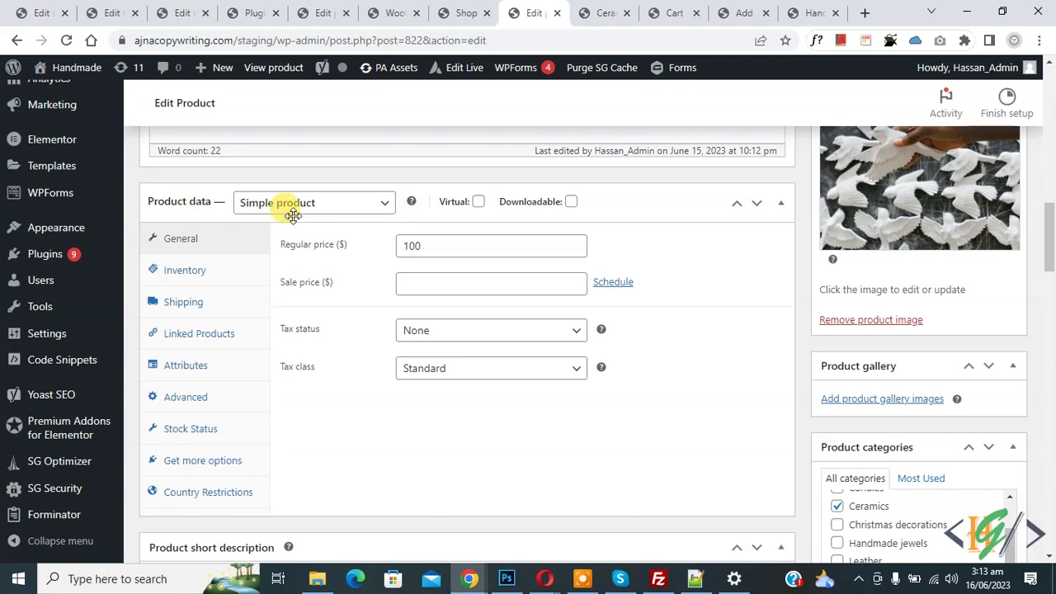
scroll(302, 248, down, 1)
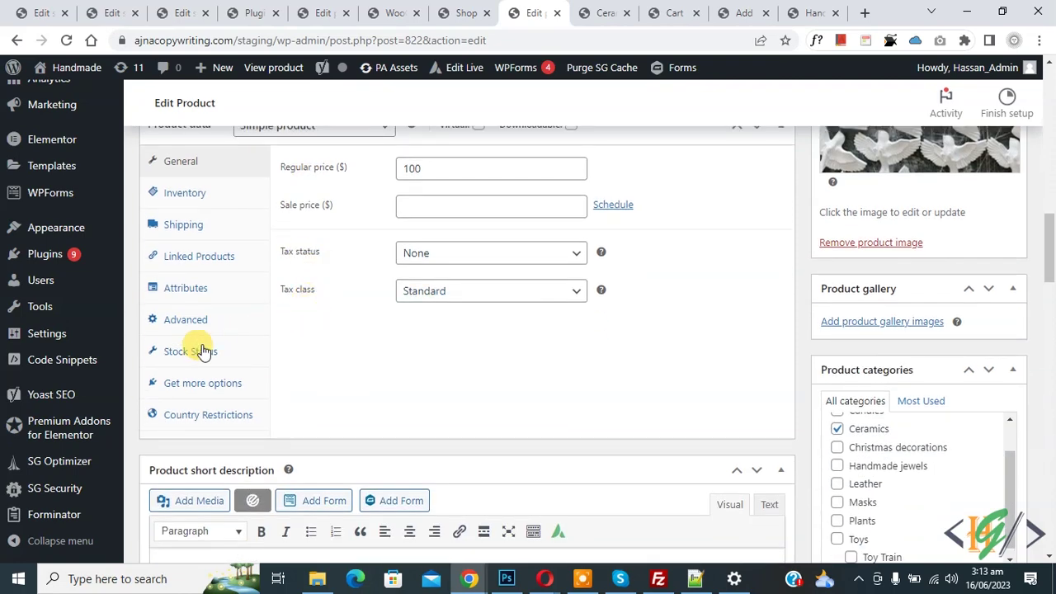
click(206, 350)
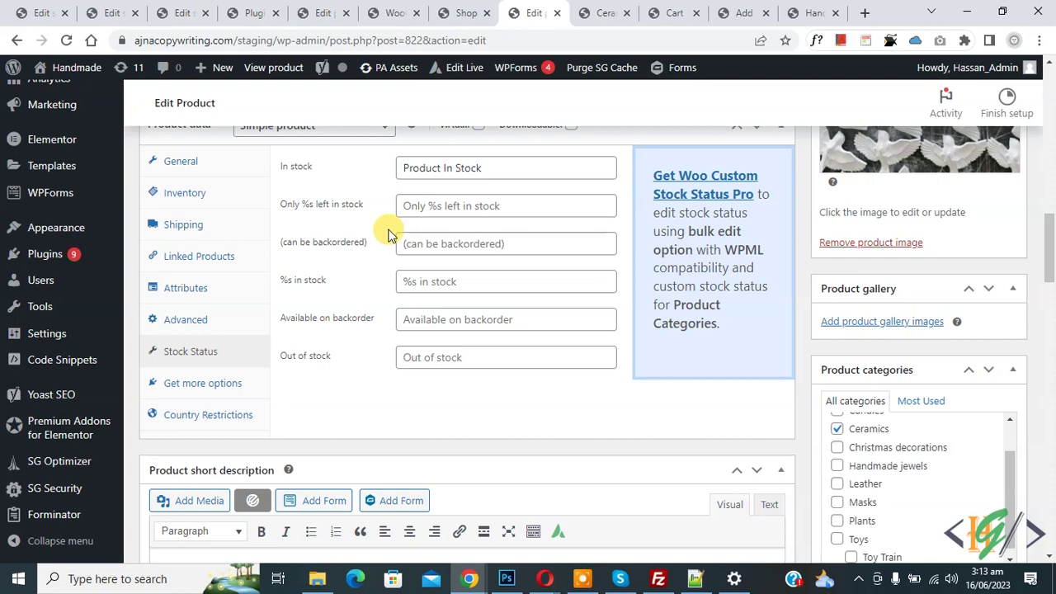
- Return to the Custom Stock settings and scroll down to the Show Stock Status checkboxes
click(384, 12)
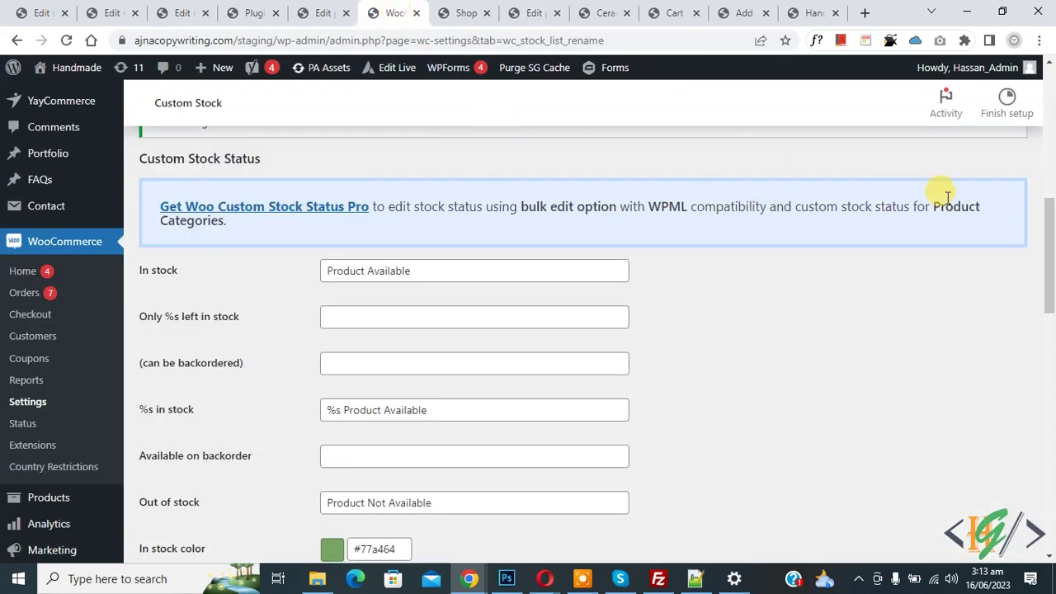
drag(1051, 221, 1039, 249)
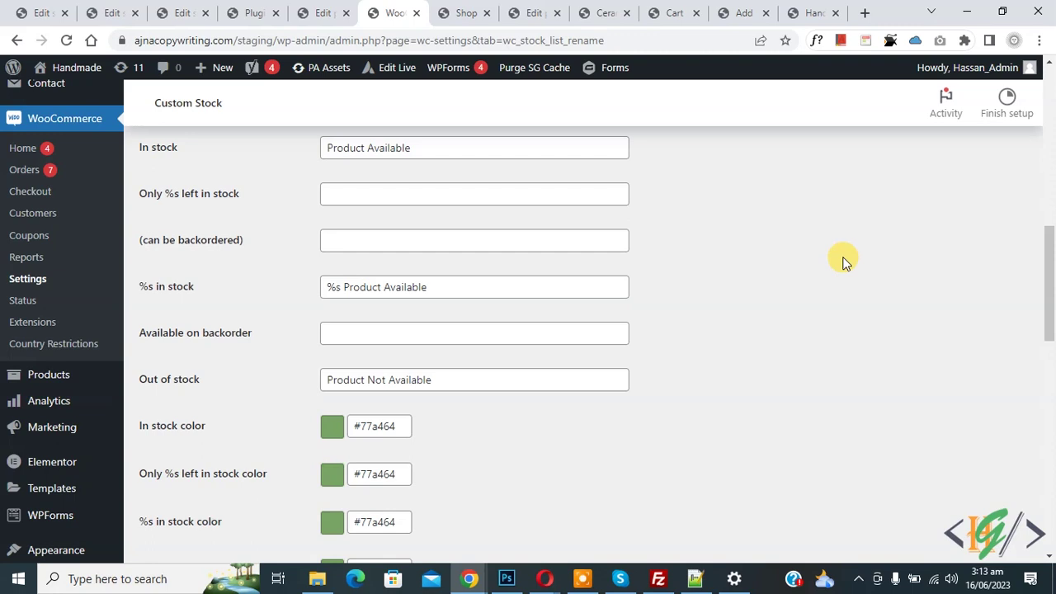
scroll(823, 260, down, 3)
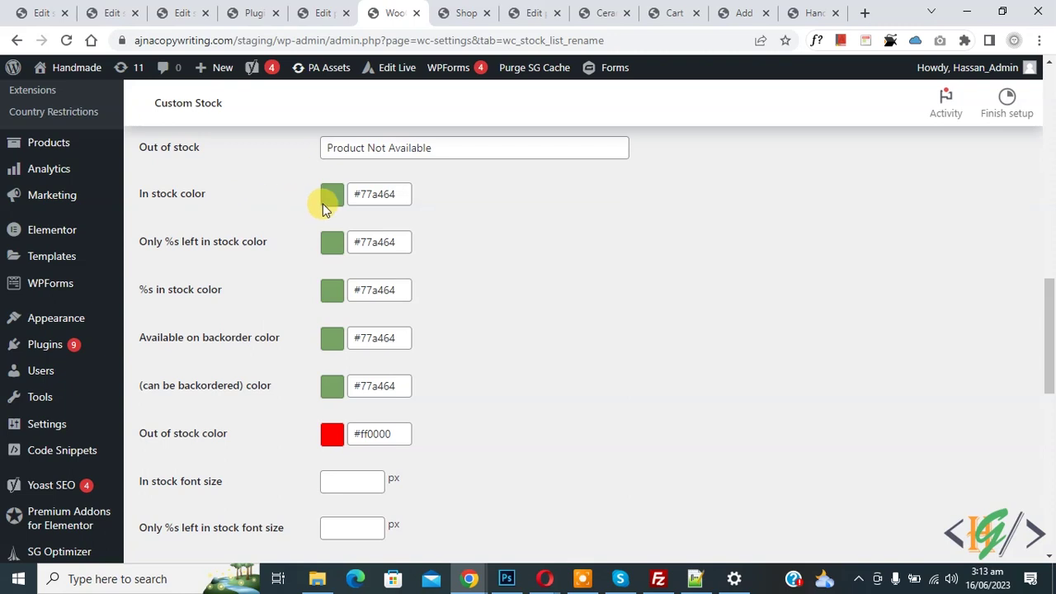
scroll(254, 211, down, 4)
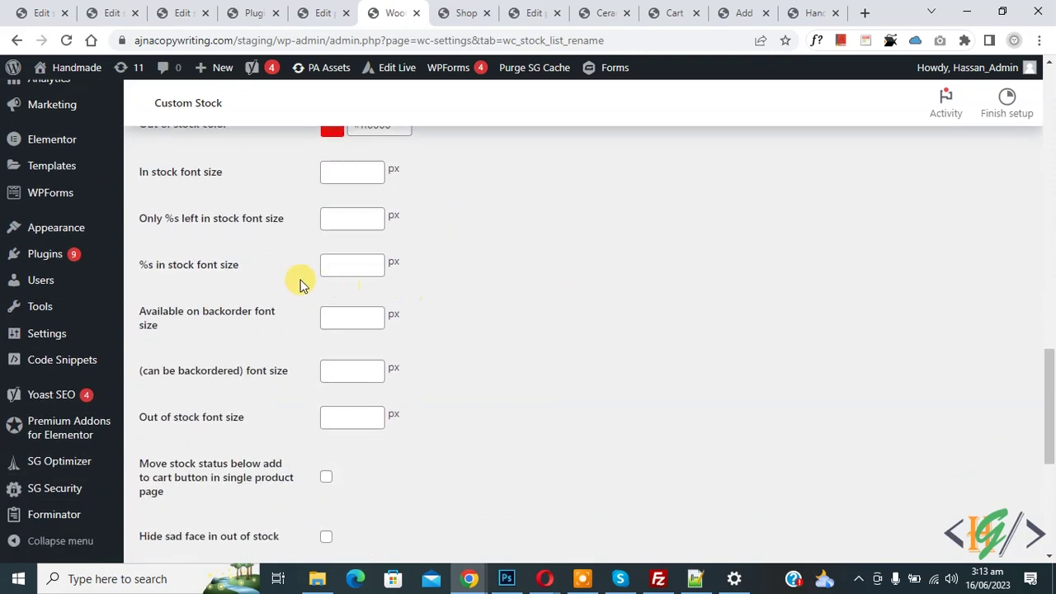
scroll(490, 254, down, 2)
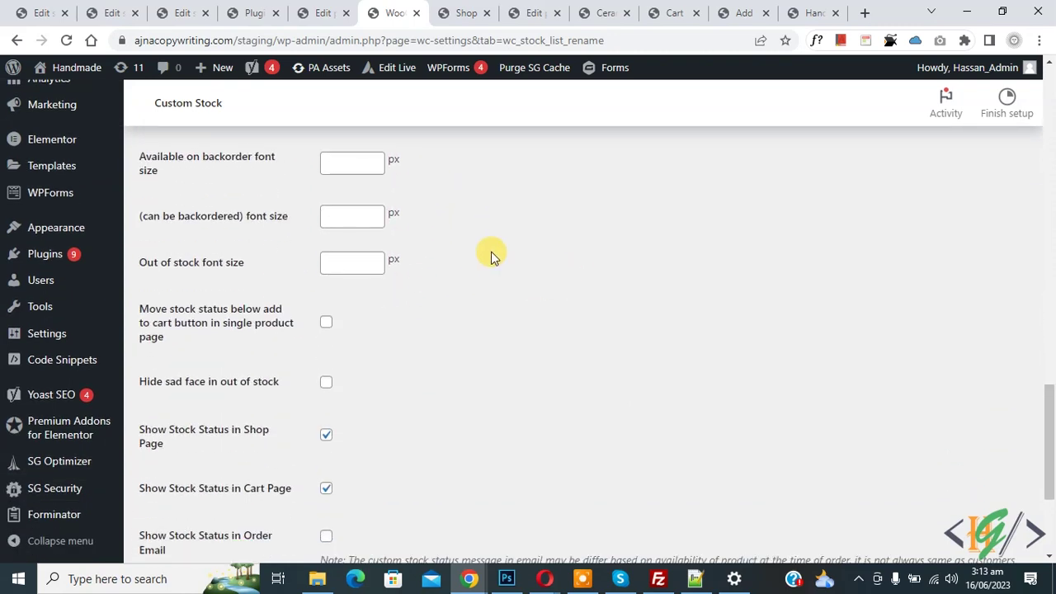